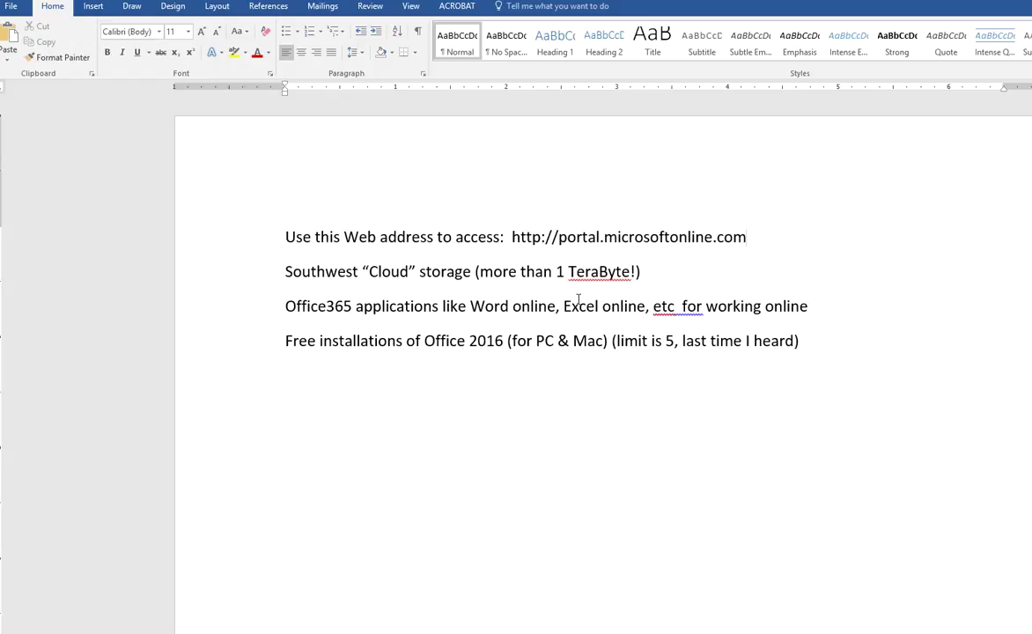
Step: Highlight the full portal web address in the notes to point it out
left_click_drag(510, 237, 747, 236)
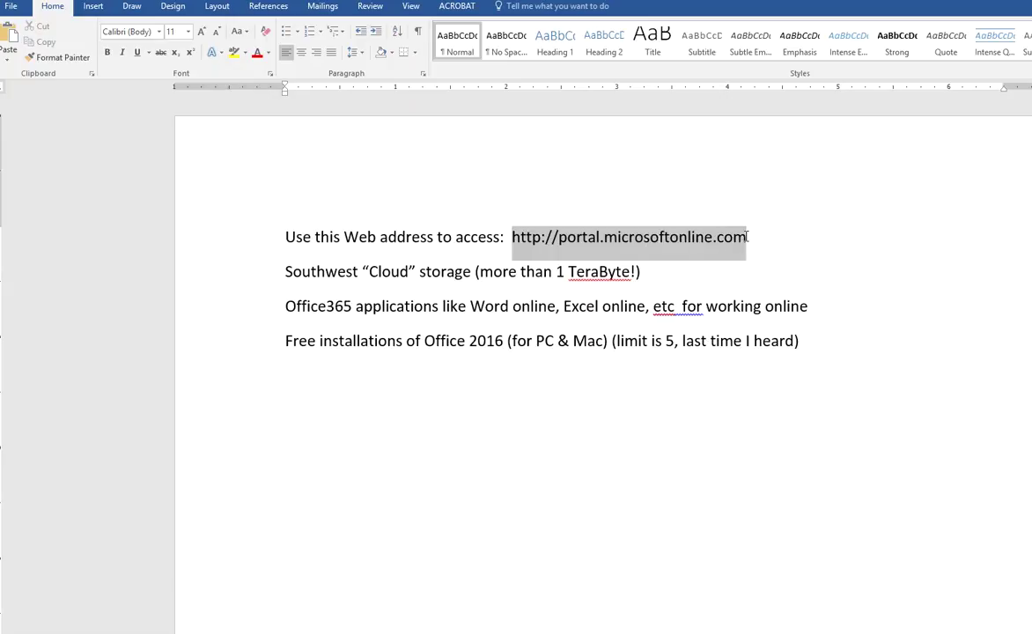
left_click(764, 261)
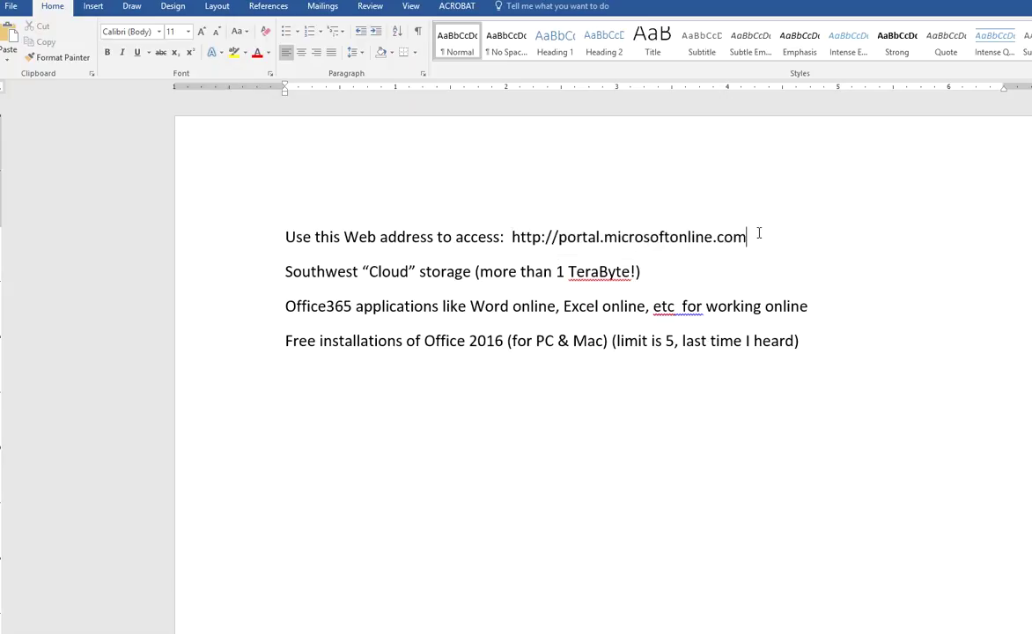
left_click_drag(747, 236, 510, 237)
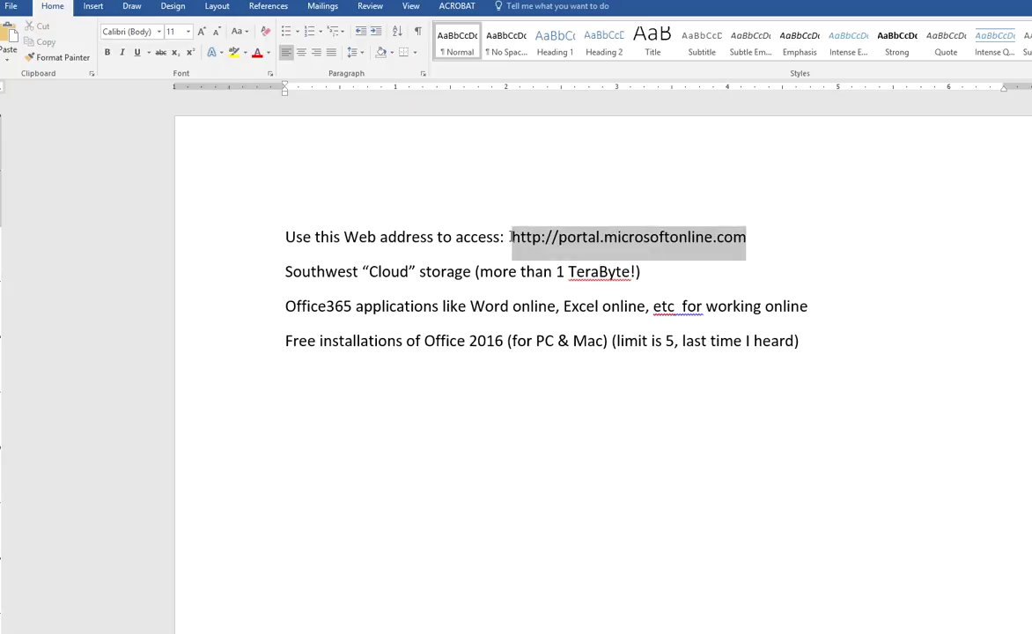
left_click(511, 240)
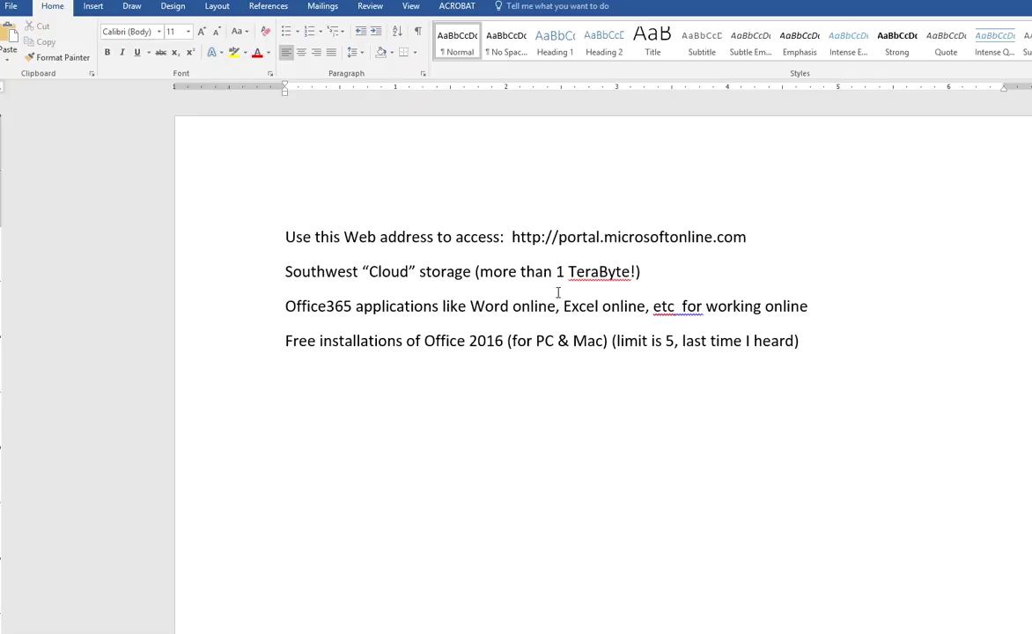
Step: Point out 'portal' and 'microsoftonline' in the address, then bullet the Southwest Cloud storage line
left_click_drag(558, 238, 606, 239)
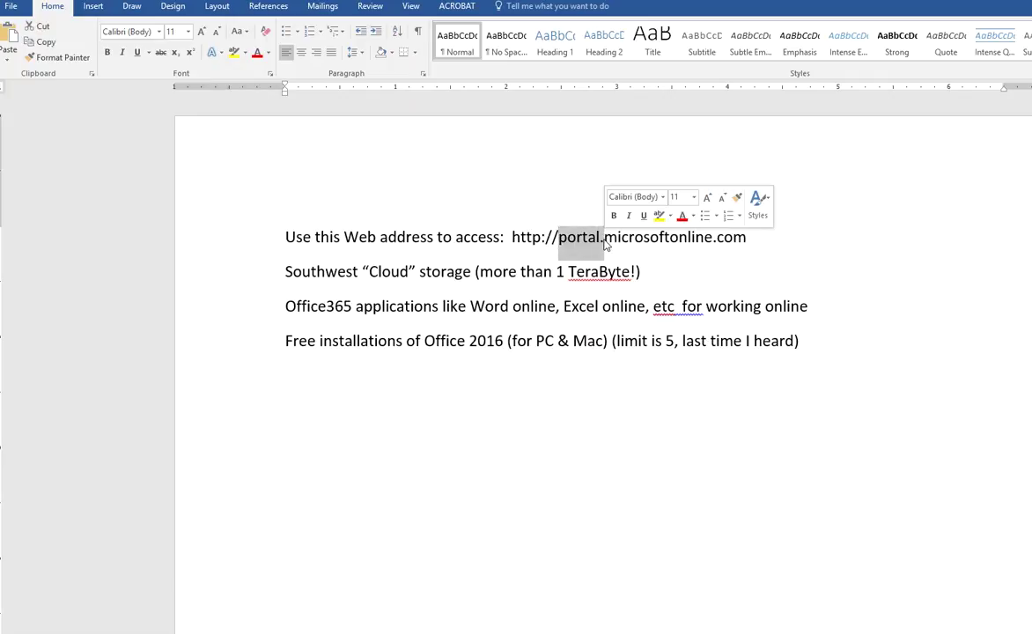
left_click(604, 237)
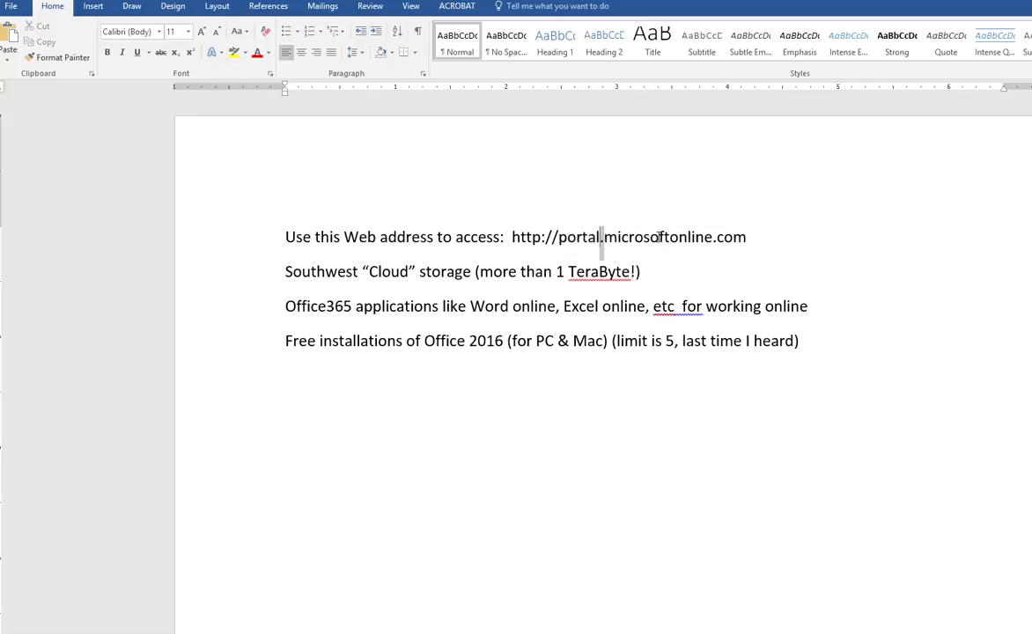
left_click_drag(603, 238, 732, 242)
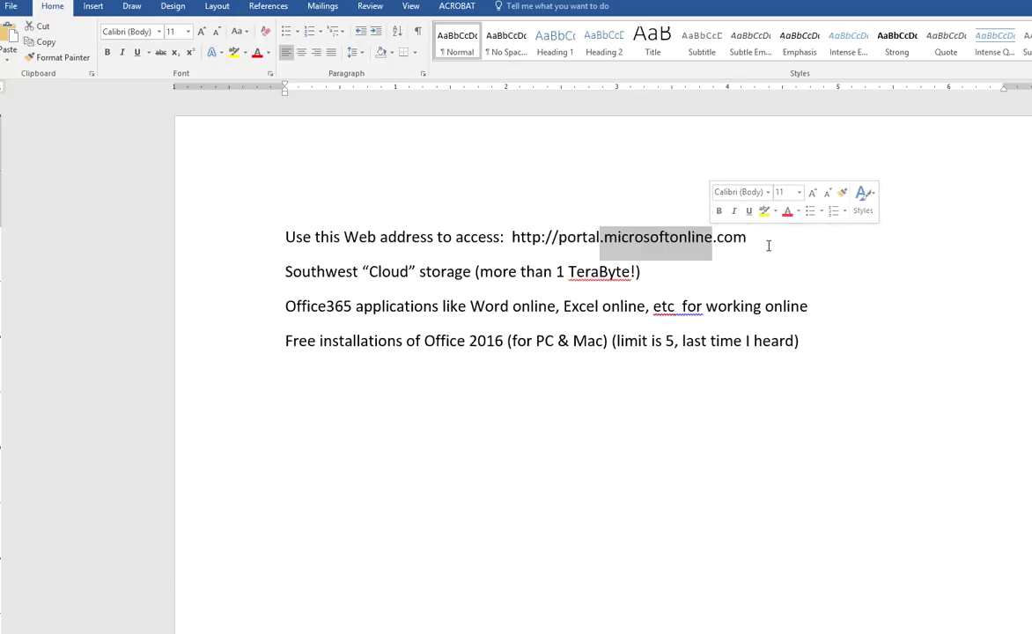
left_click(766, 238)
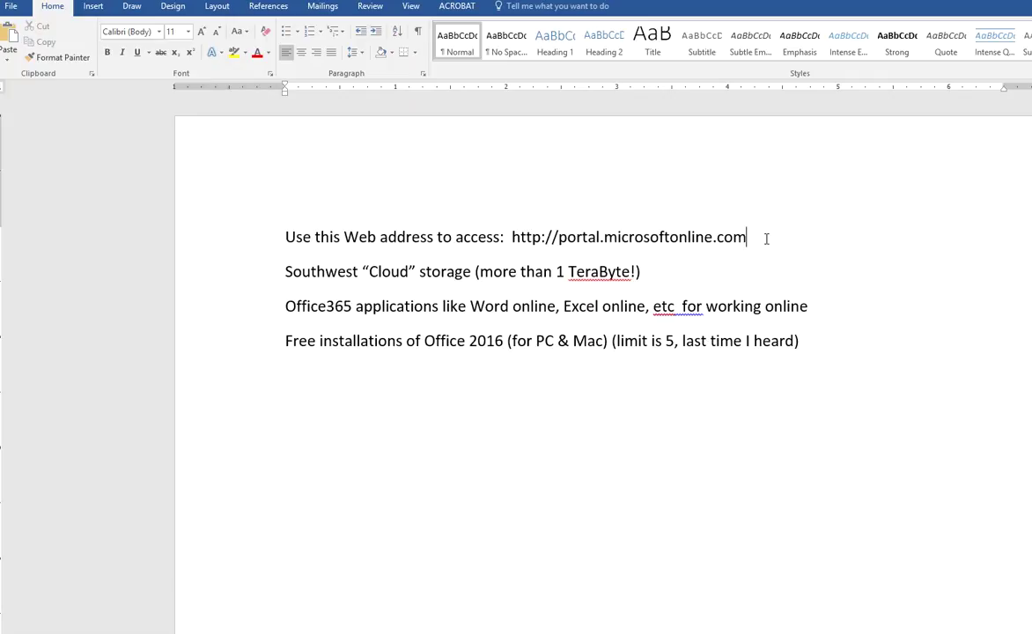
left_click(449, 272)
left_click(286, 30)
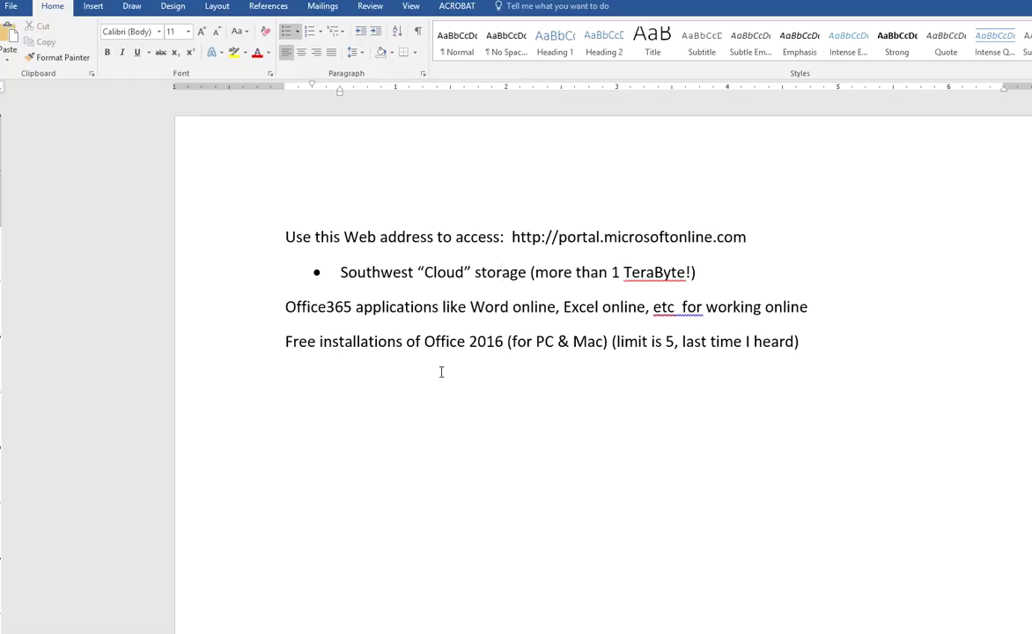
left_click_drag(688, 273, 609, 273)
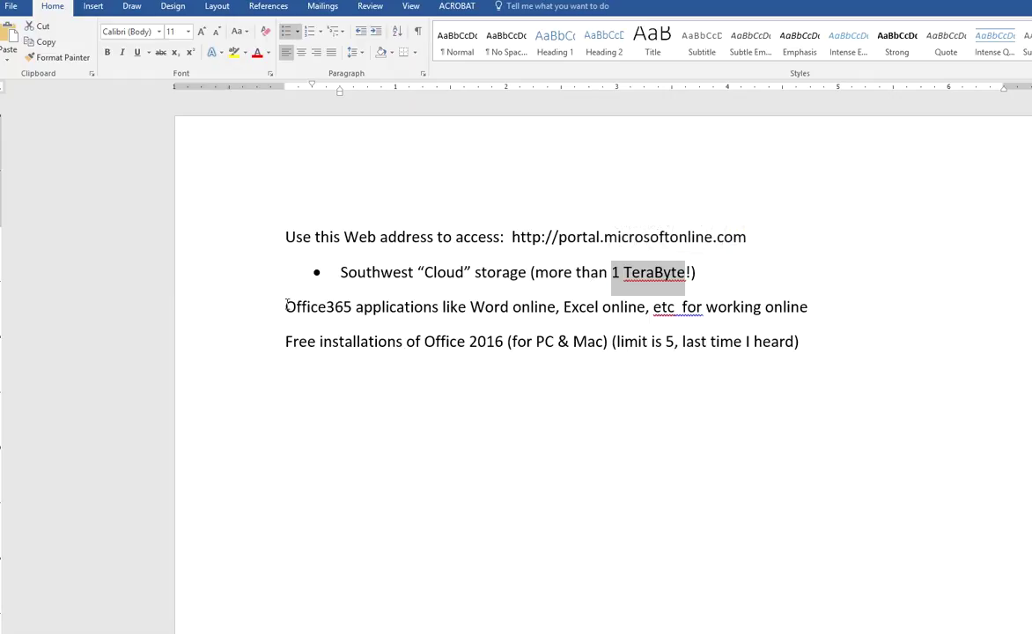
left_click_drag(286, 305, 437, 324)
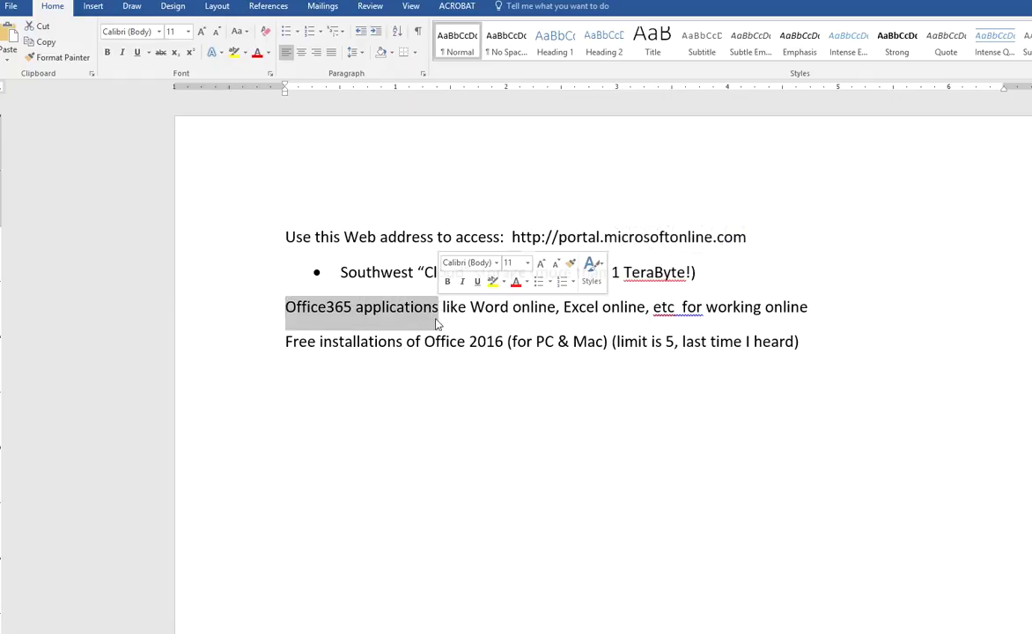
left_click(469, 306)
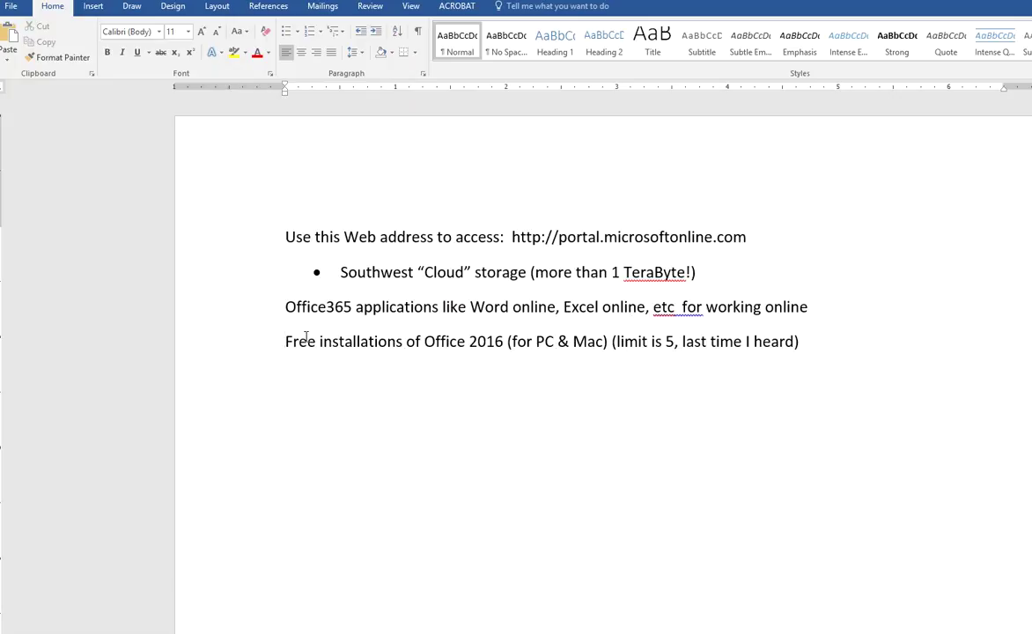
left_click_drag(306, 337, 501, 341)
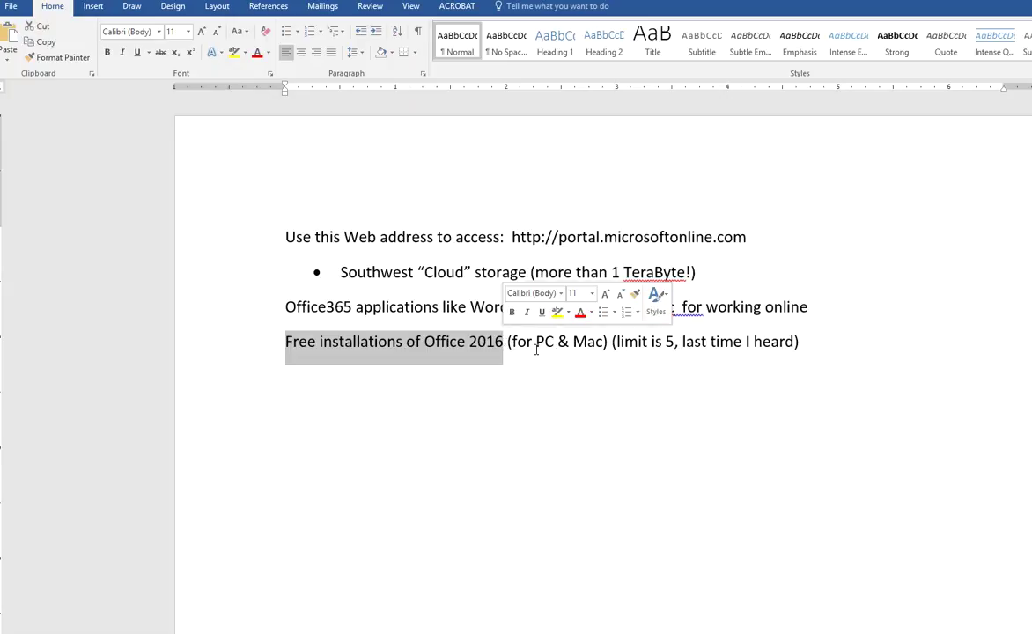
double_click(543, 342)
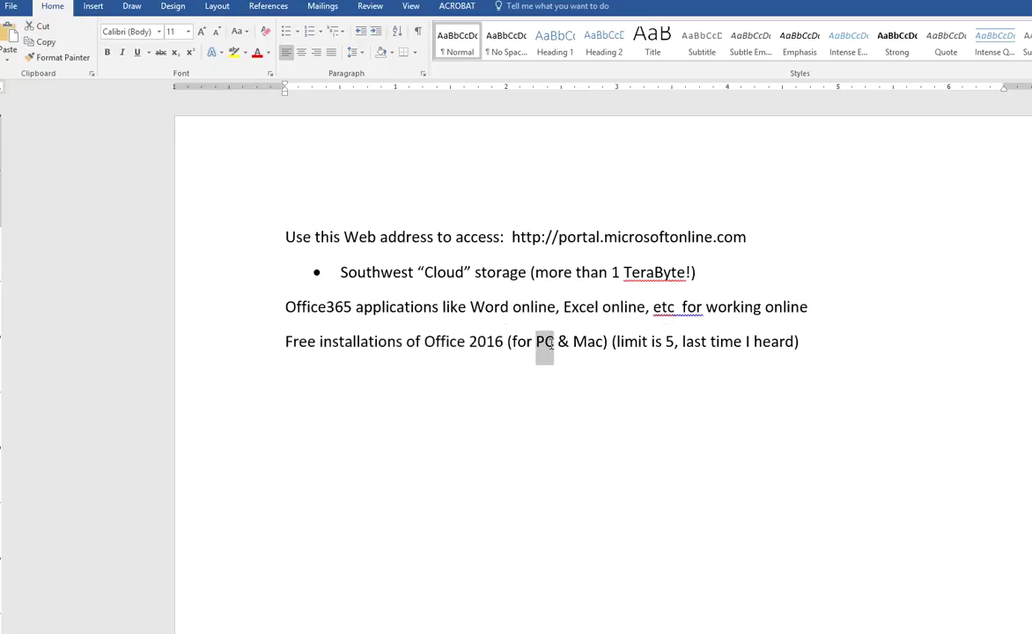
left_click(470, 341)
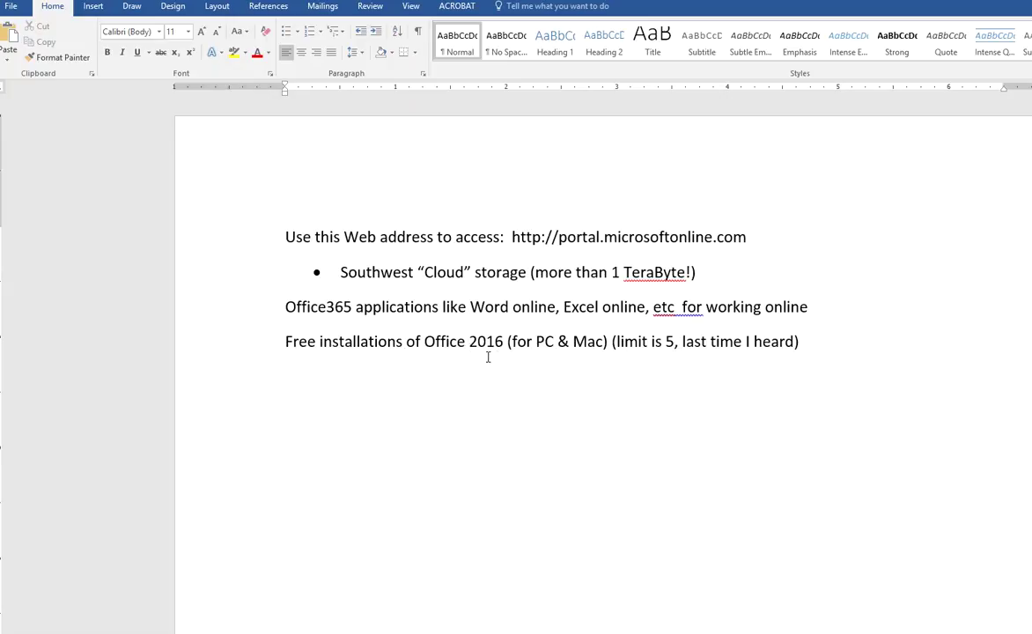
double_click(667, 342)
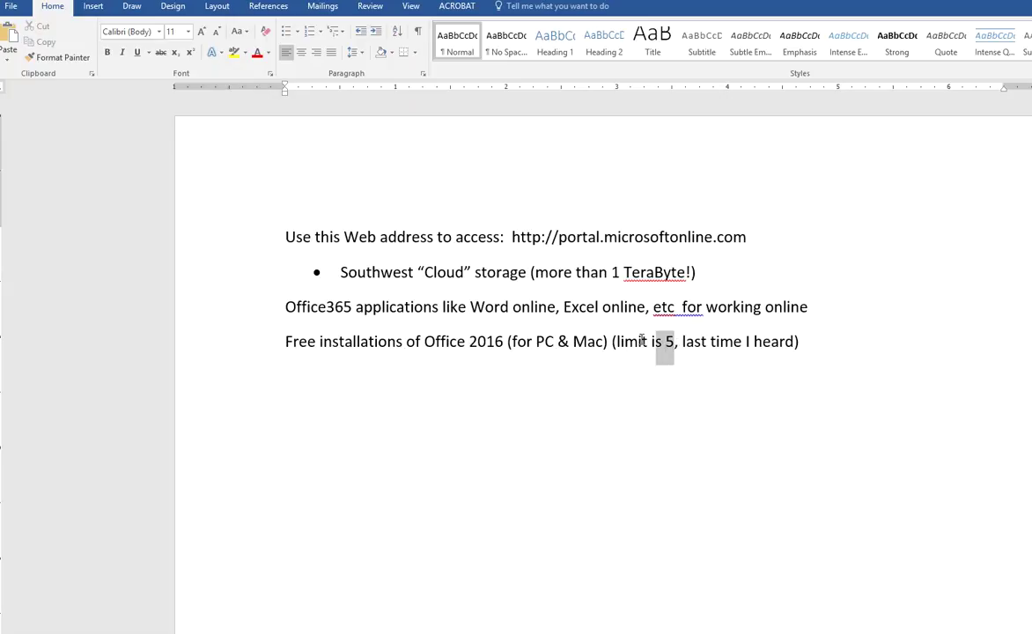
left_click(616, 341, "shift")
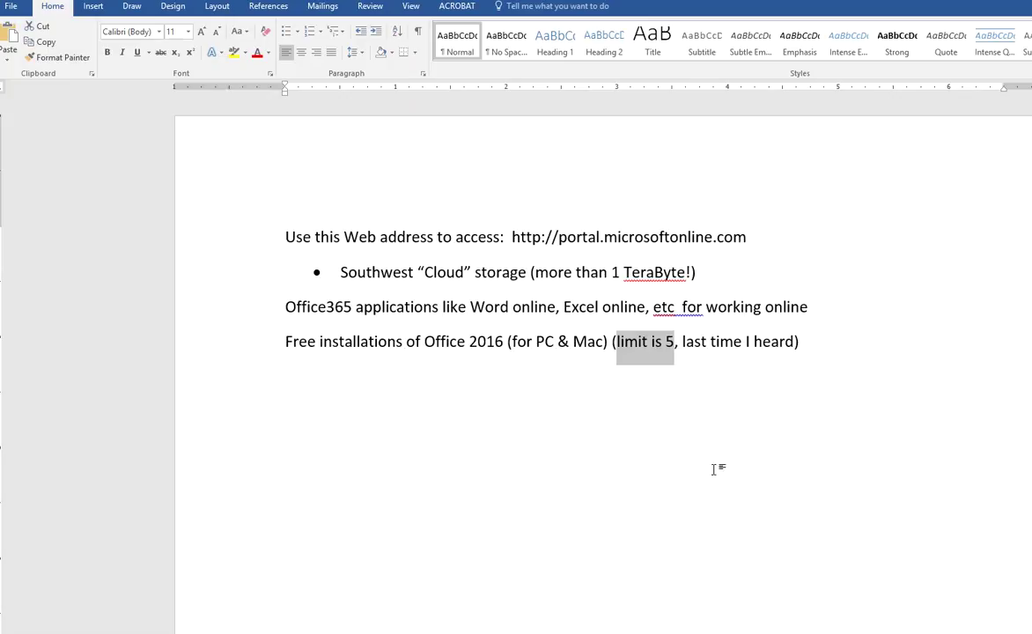
mouse_move(705, 633)
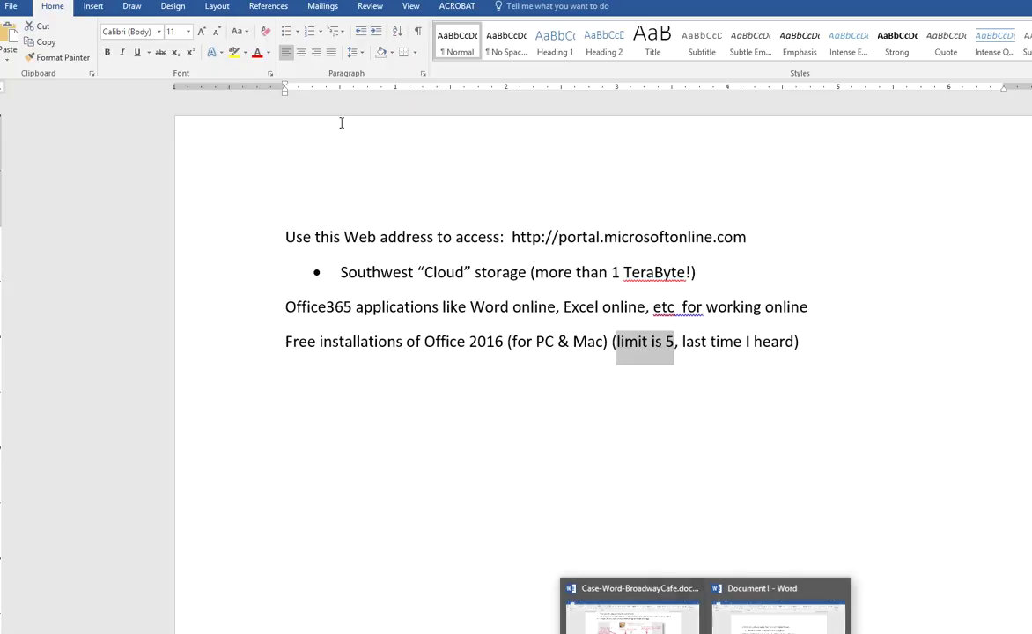
Step: Highlight the Free installations line, scroll through the Broadway Cafe envelope and letter, then bring up Document1
left_click(247, 342)
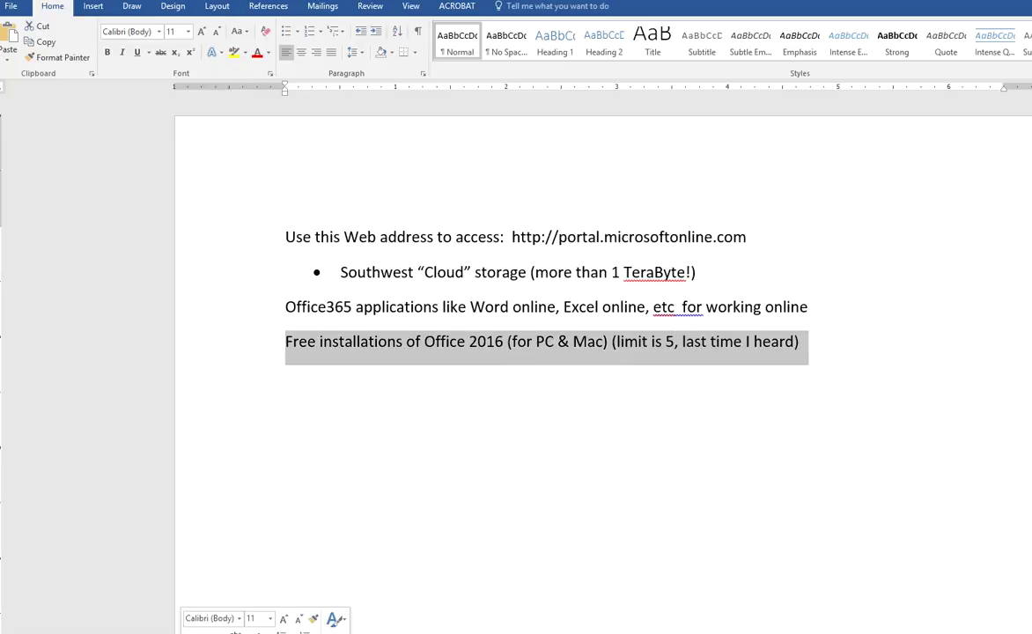
left_click(469, 443)
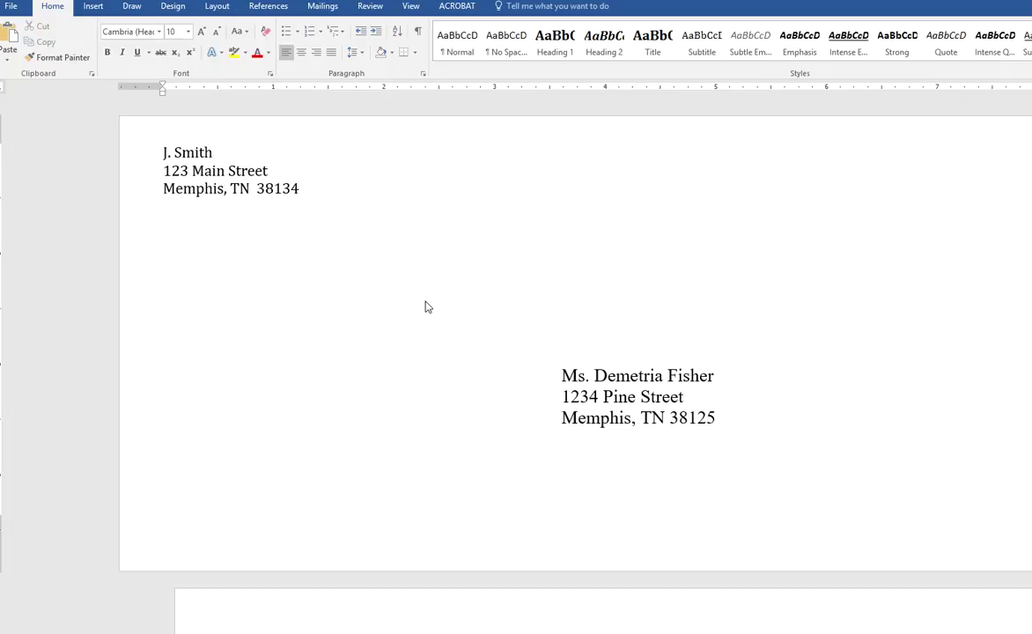
scroll(458, 352, "down", 20)
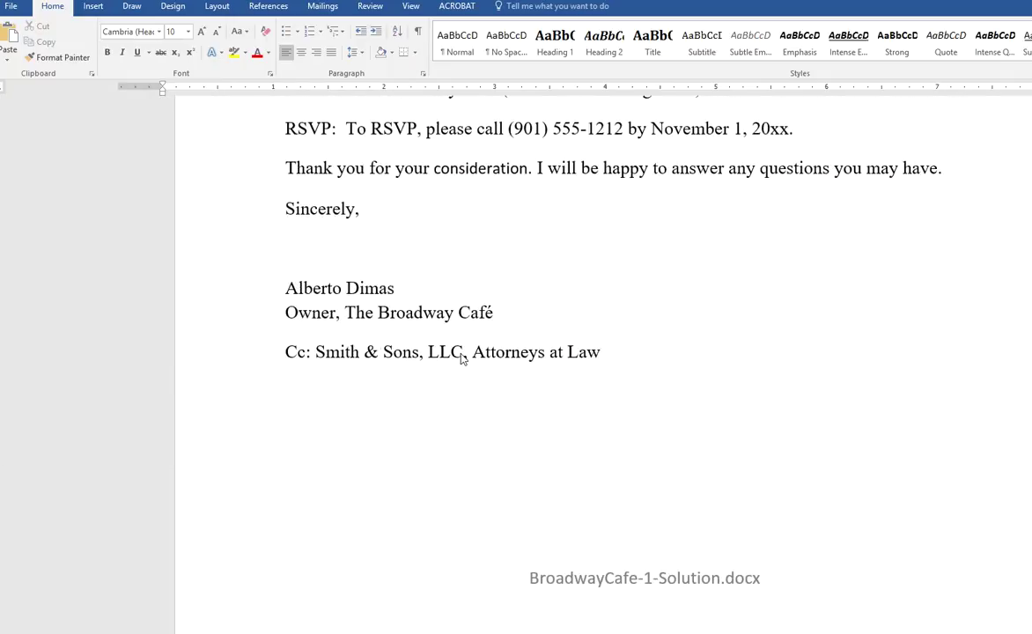
scroll(461, 359, "up", 15)
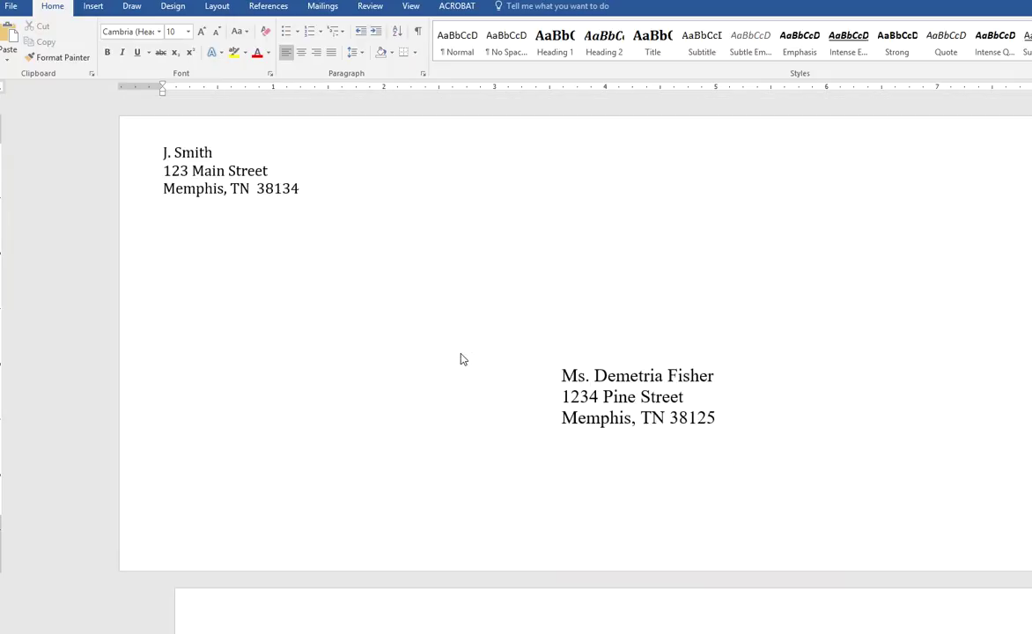
scroll(460, 361, "down", 1)
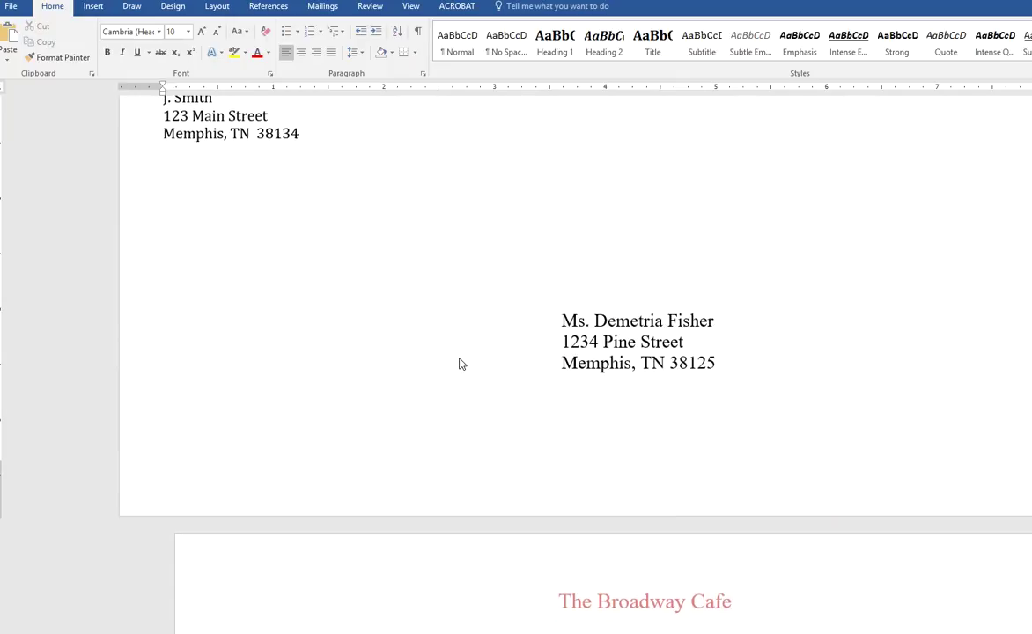
scroll(462, 370, "down", 1)
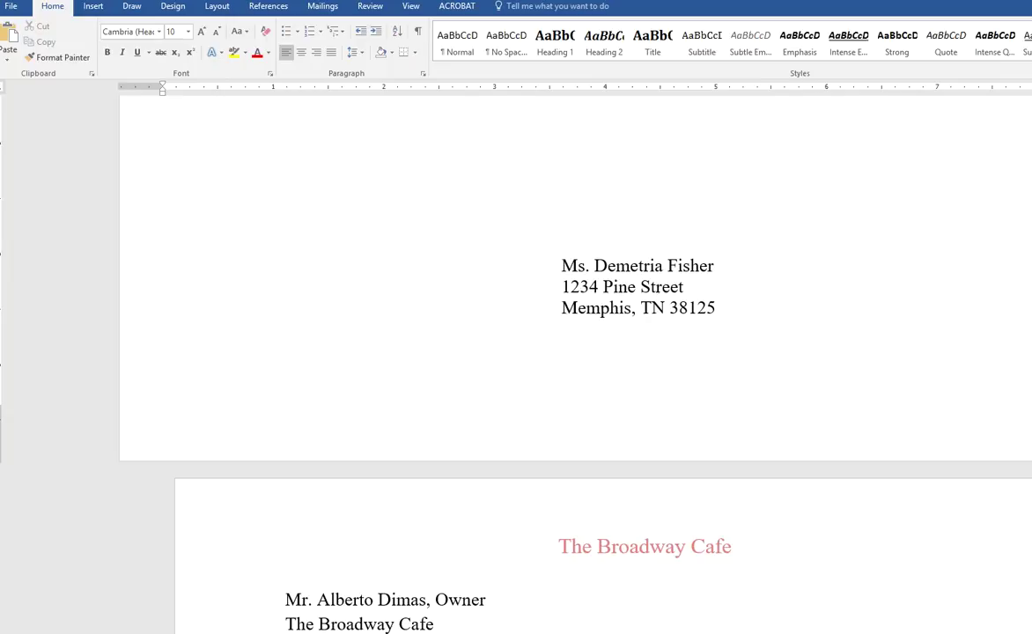
mouse_move(705, 632)
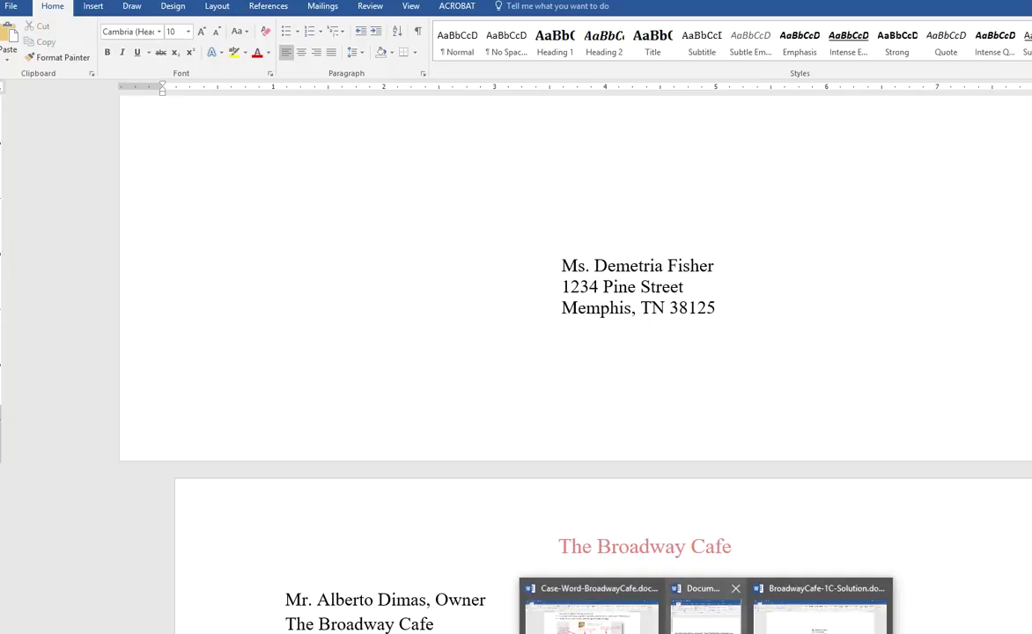
left_click(705, 617)
Step: Copy the portal web address from Document1, sign in, and go from the Office 365 home into OneDrive
left_click_drag(557, 279, 295, 278)
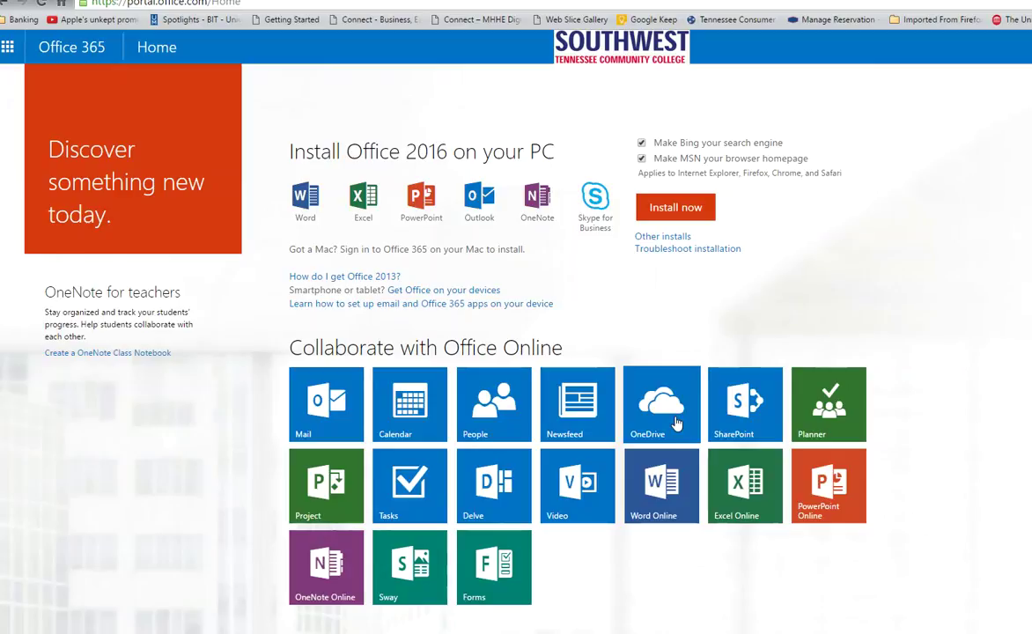
left_click(676, 423)
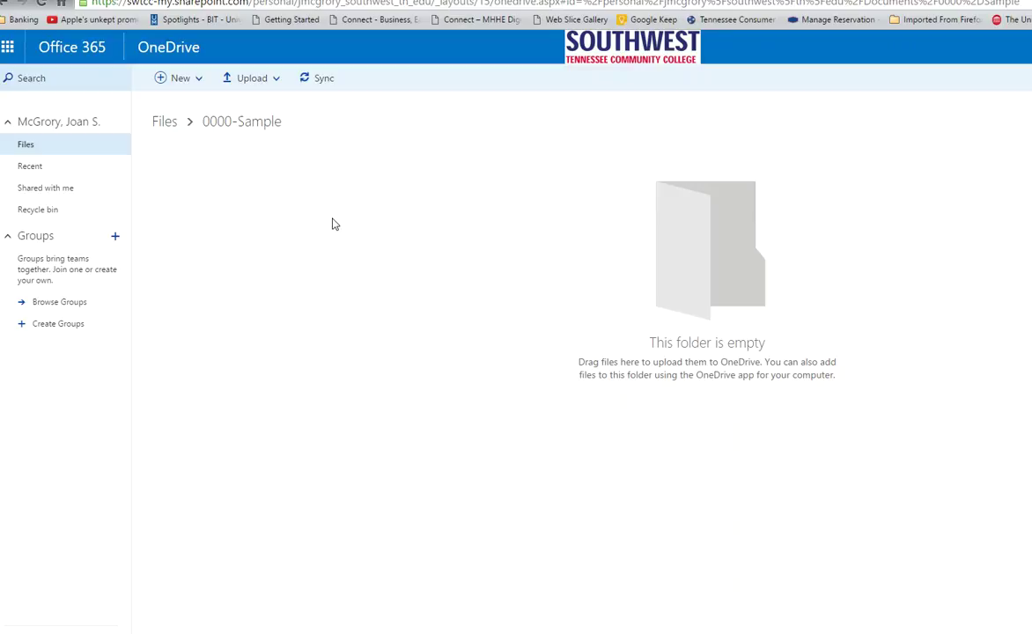
Step: Check the New menu in the empty 0000-Sample folder without creating anything
left_click(199, 81)
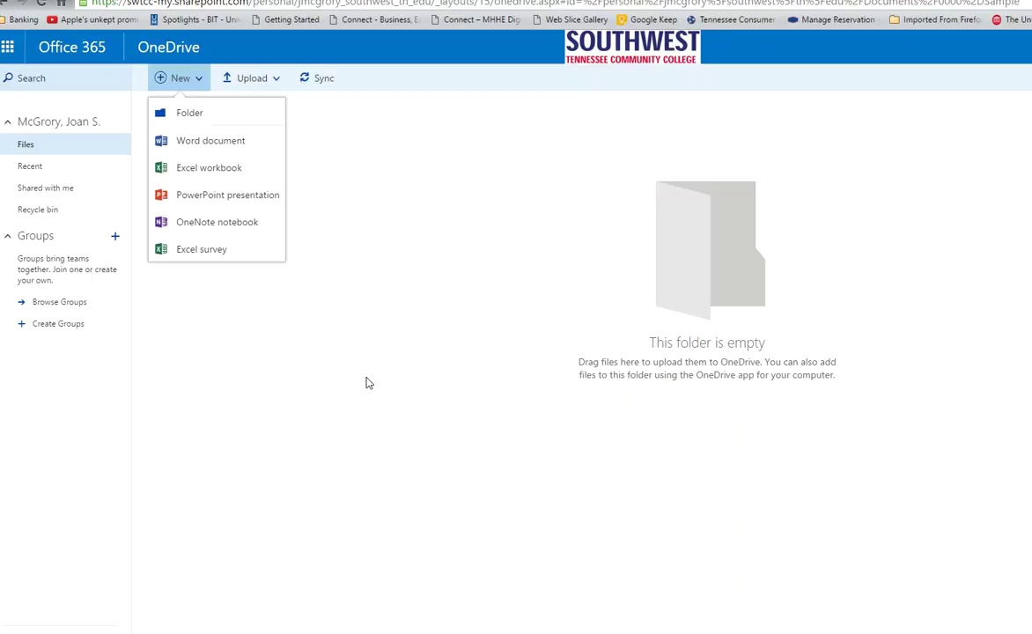
left_click(384, 323)
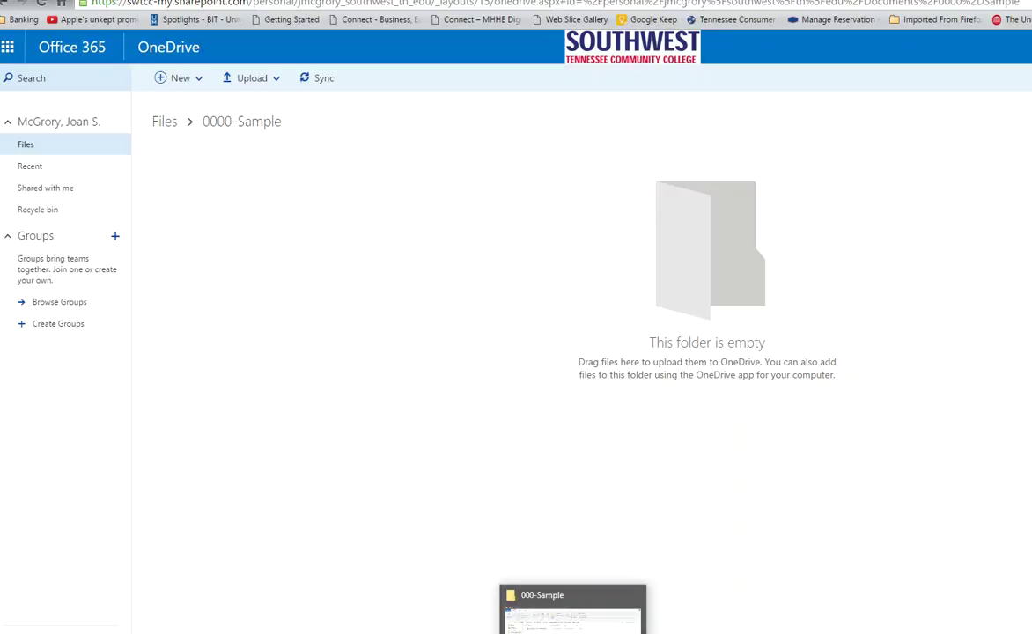
Step: Drag BroadwayCafe-1C-Solution.docx from the local 000-Sample folder into OneDrive's 0000-Sample folder
left_click(525, 555)
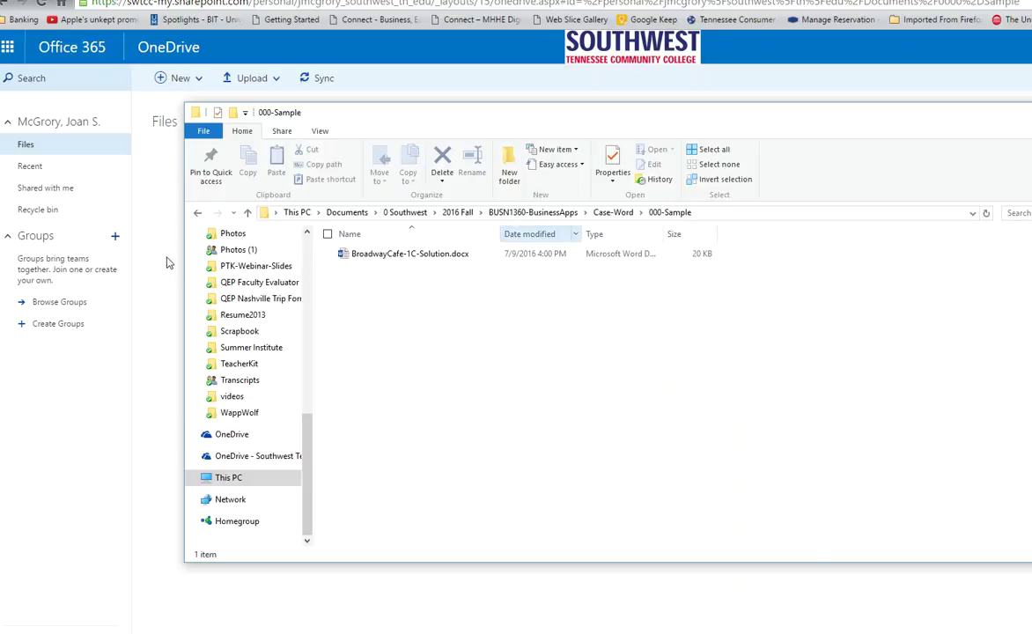
left_click_drag(181, 247, 562, 296)
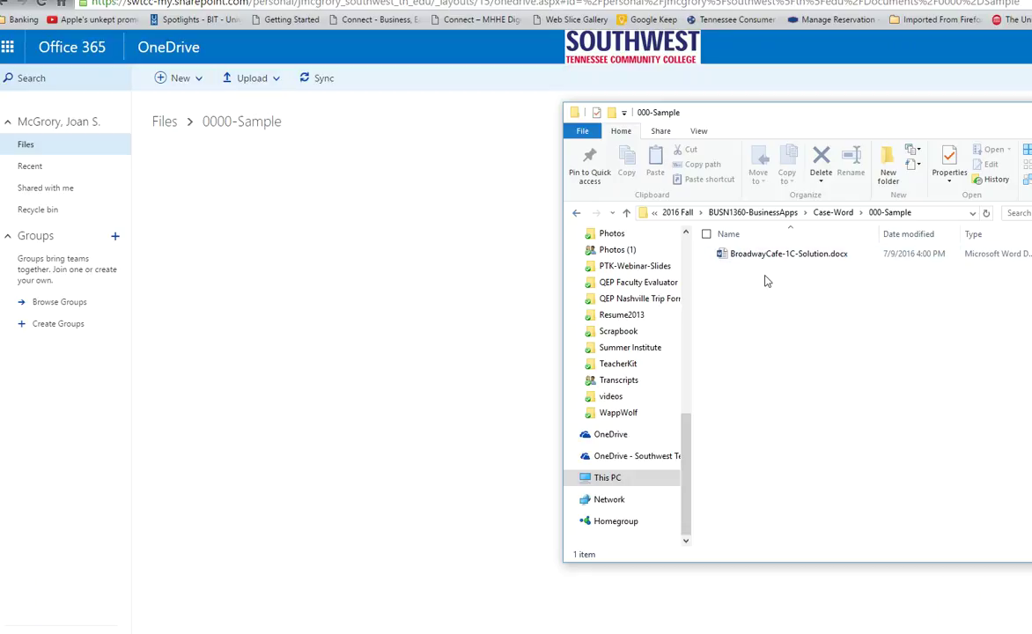
left_click_drag(761, 258, 499, 331)
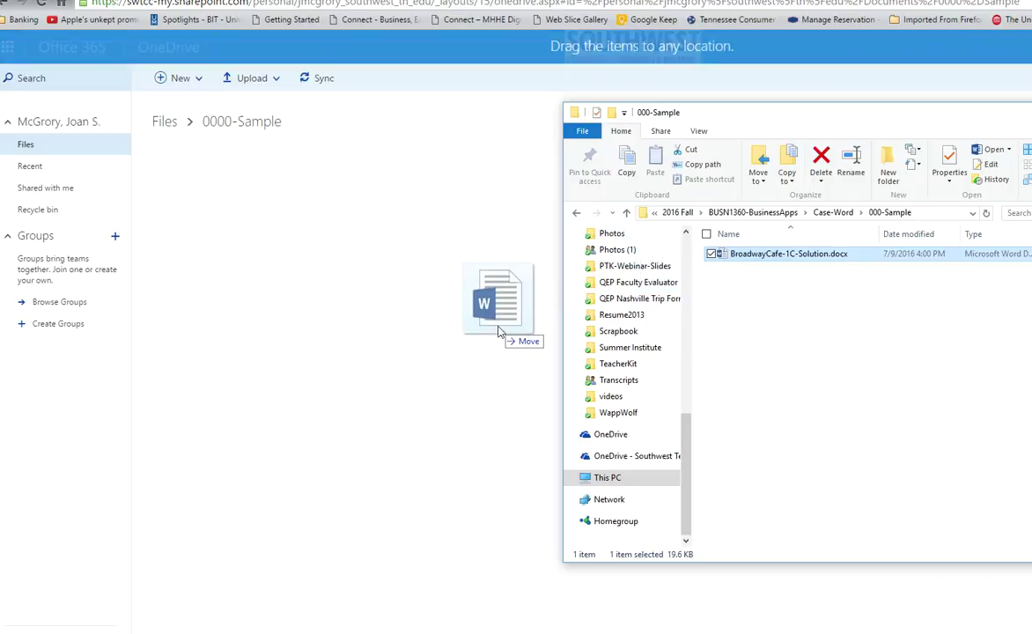
left_click_drag(499, 331, 499, 331)
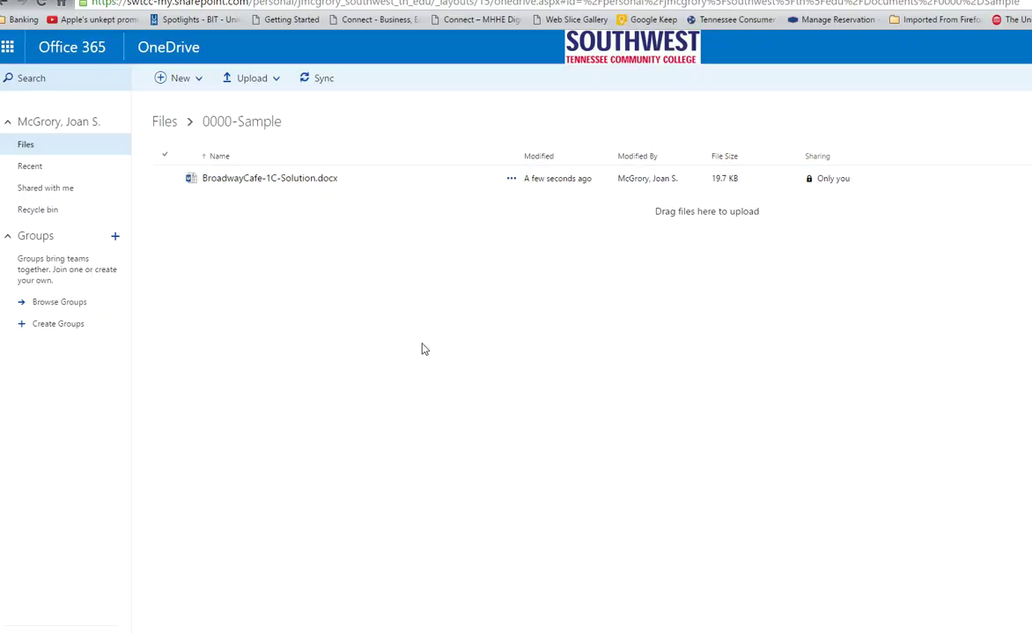
Step: Select BroadwayCafe-1C-Solution.docx and bring up its Share dialog
left_click(164, 179)
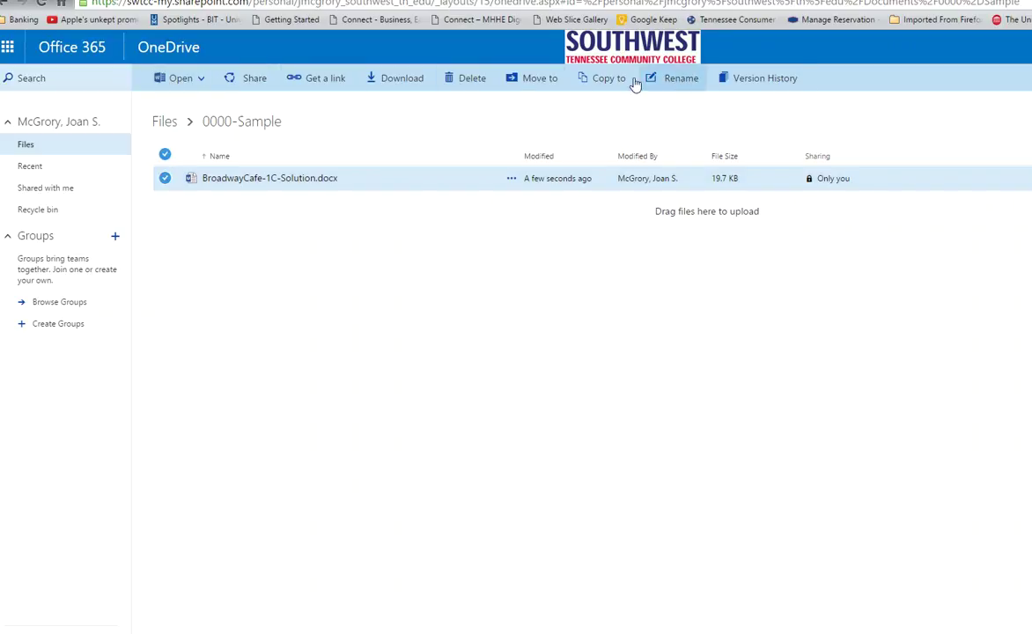
left_click(253, 83)
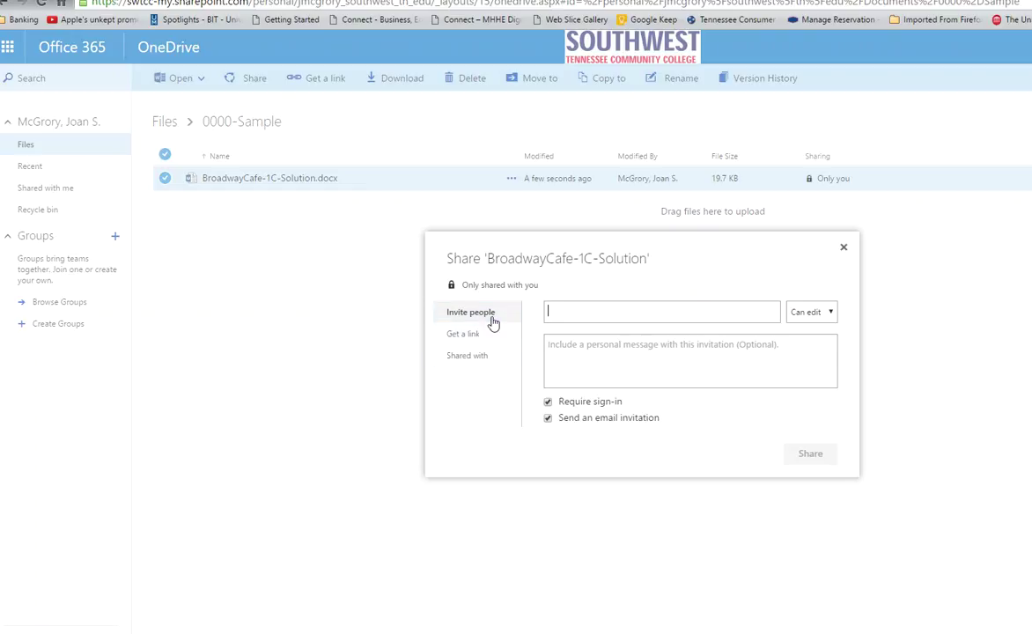
Step: Review the Invite people permission choices without changing them, then switch to Get a link
left_click(504, 323)
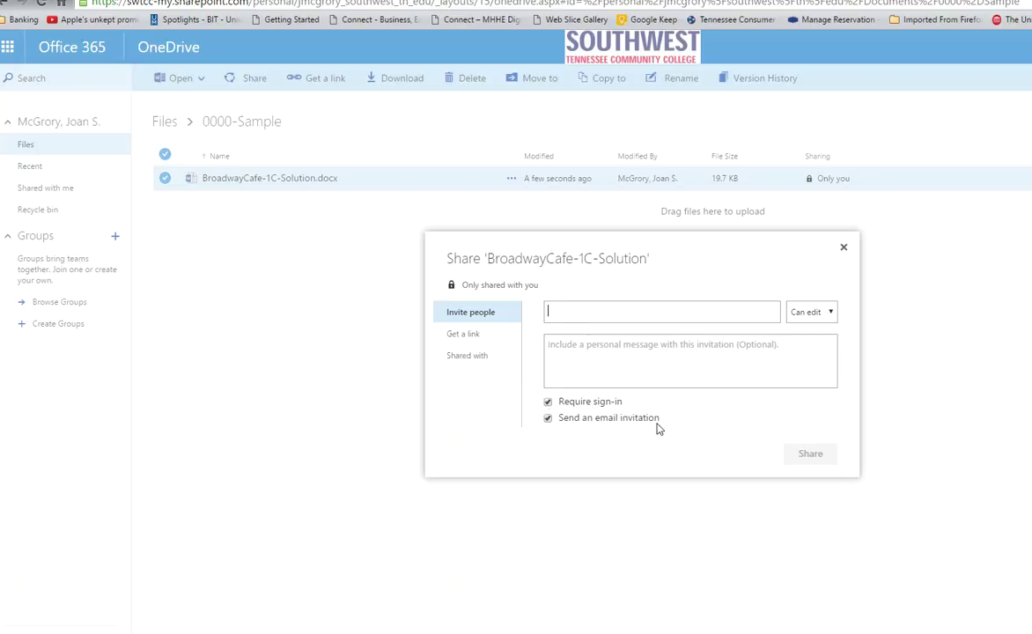
left_click(831, 313)
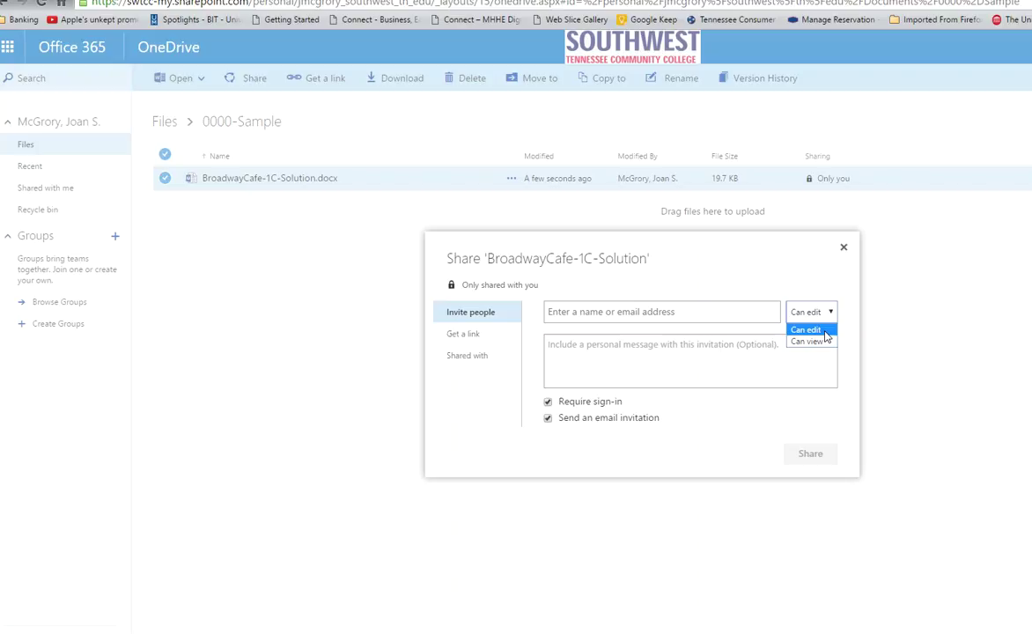
left_click(826, 332)
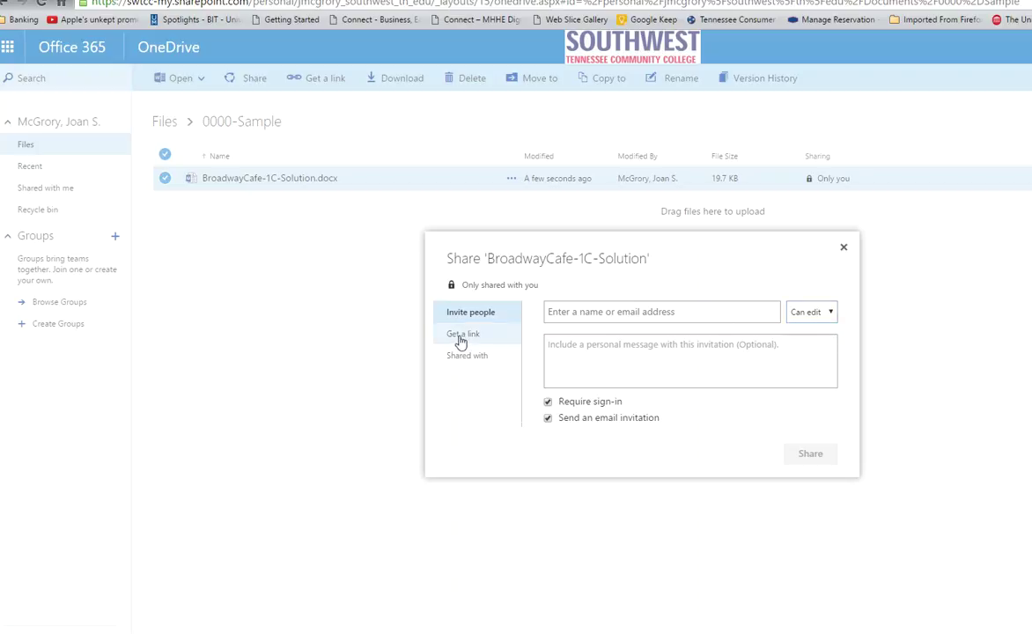
left_click(459, 339)
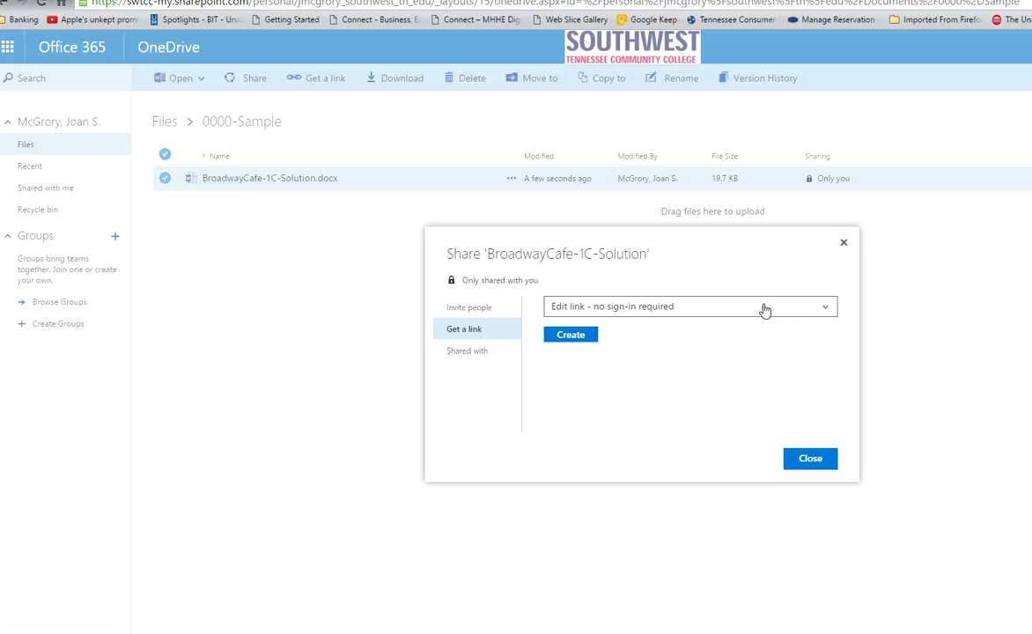
Step: Set the link type to 'View link - no sign-in required' and create the guest link
left_click(827, 309)
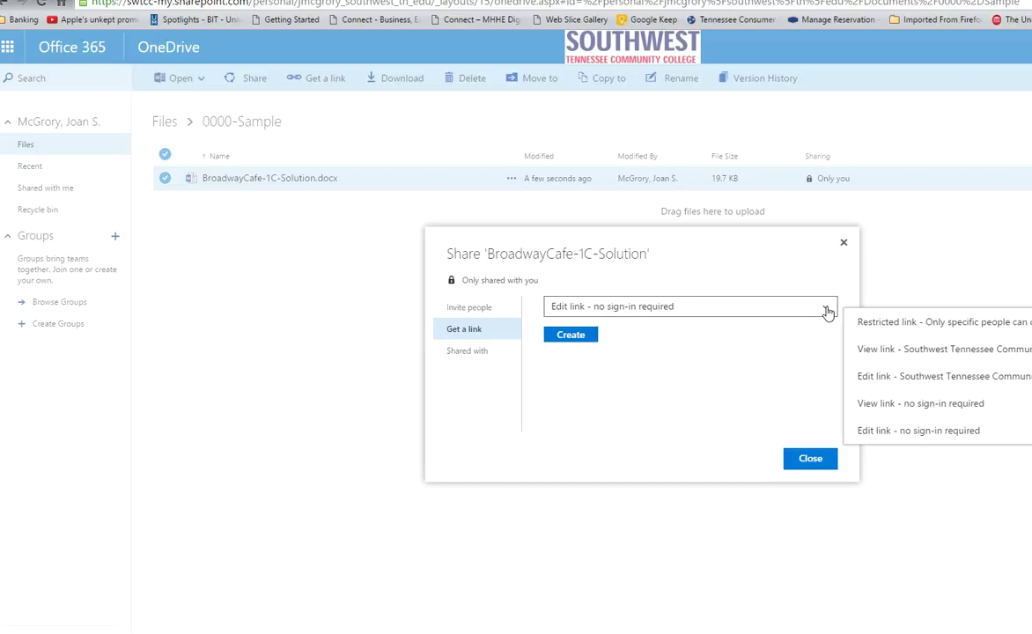
left_click(926, 408)
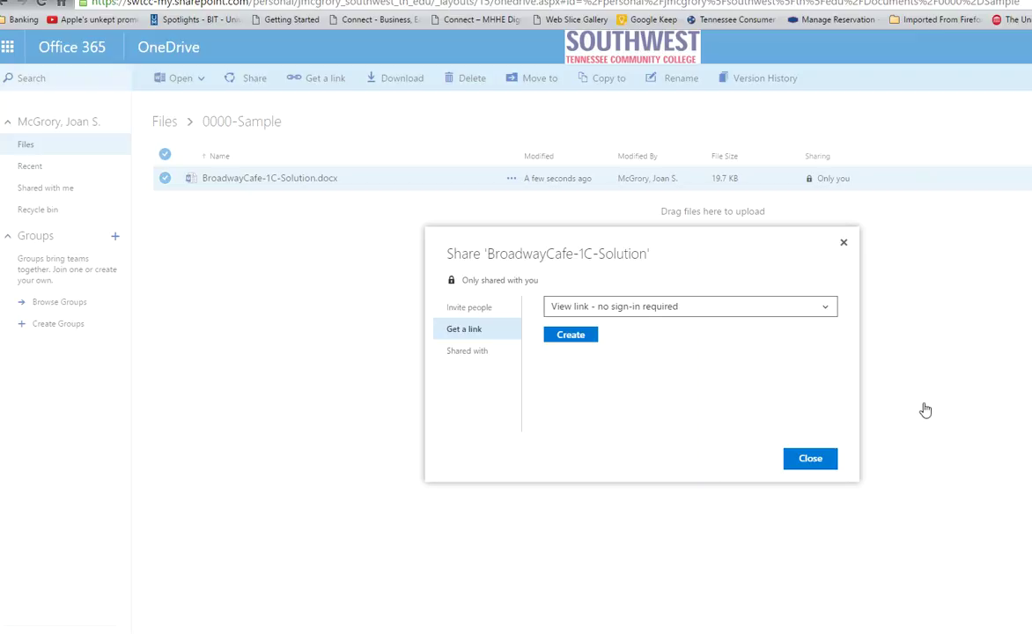
left_click(475, 355)
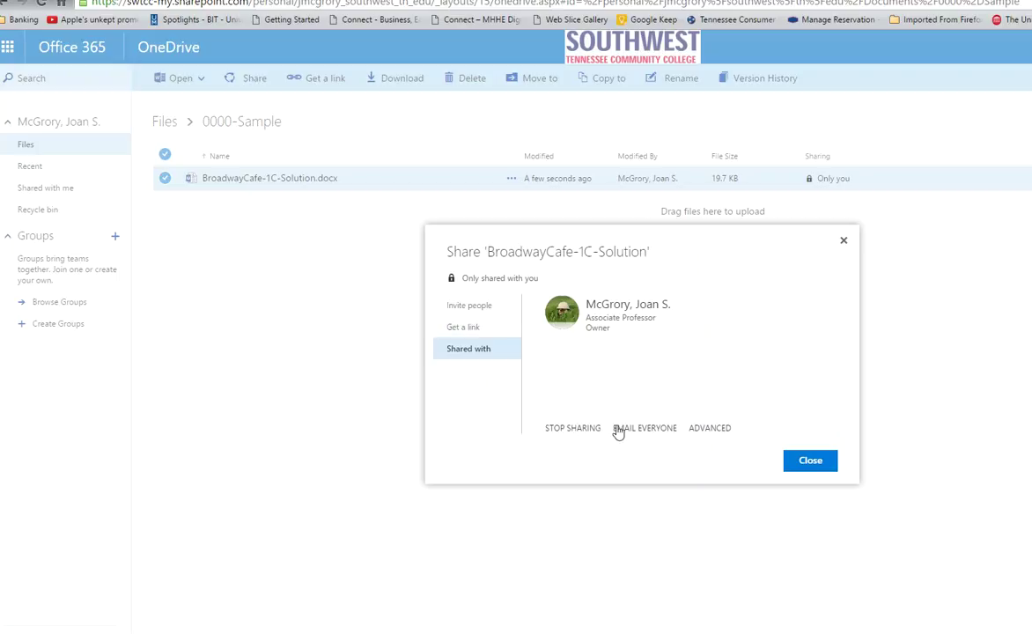
left_click(475, 331)
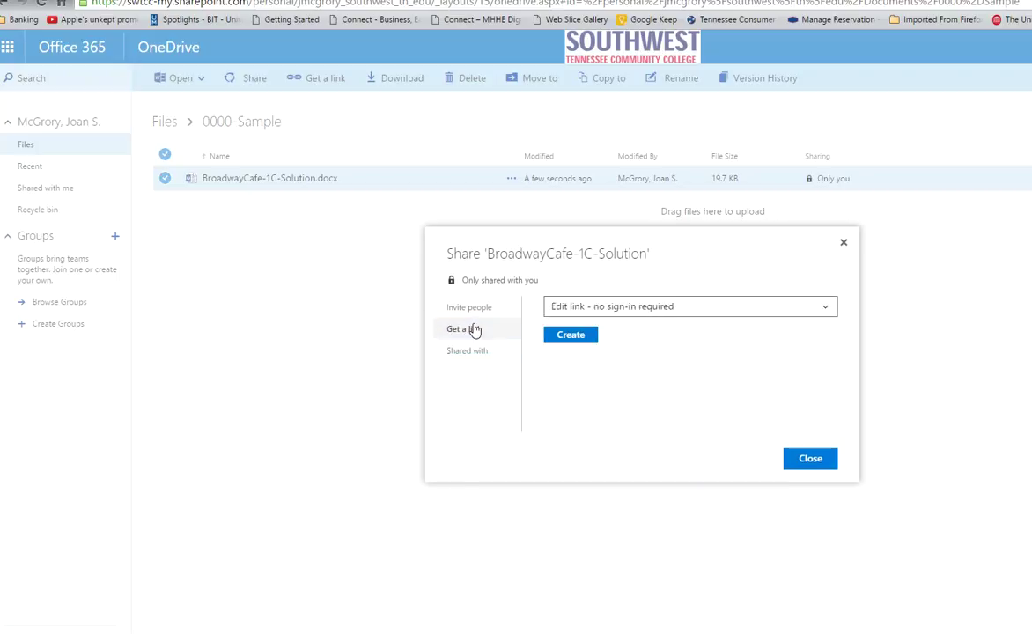
left_click(832, 315)
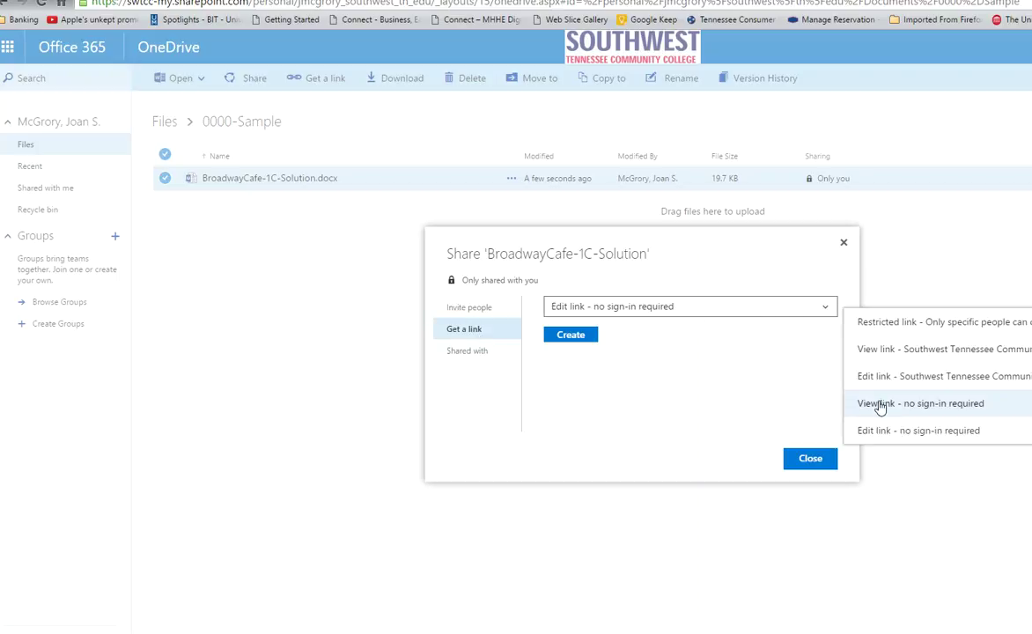
left_click(815, 404)
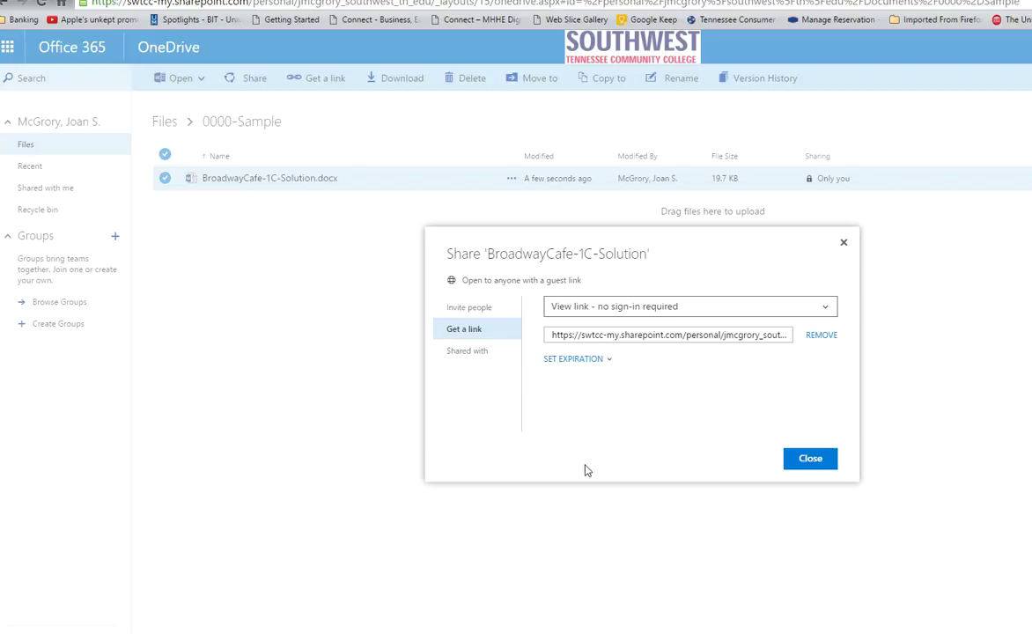
Step: Copy the view-only guest link, leave its expiration unchanged, and close the Share dialog
left_click(632, 343)
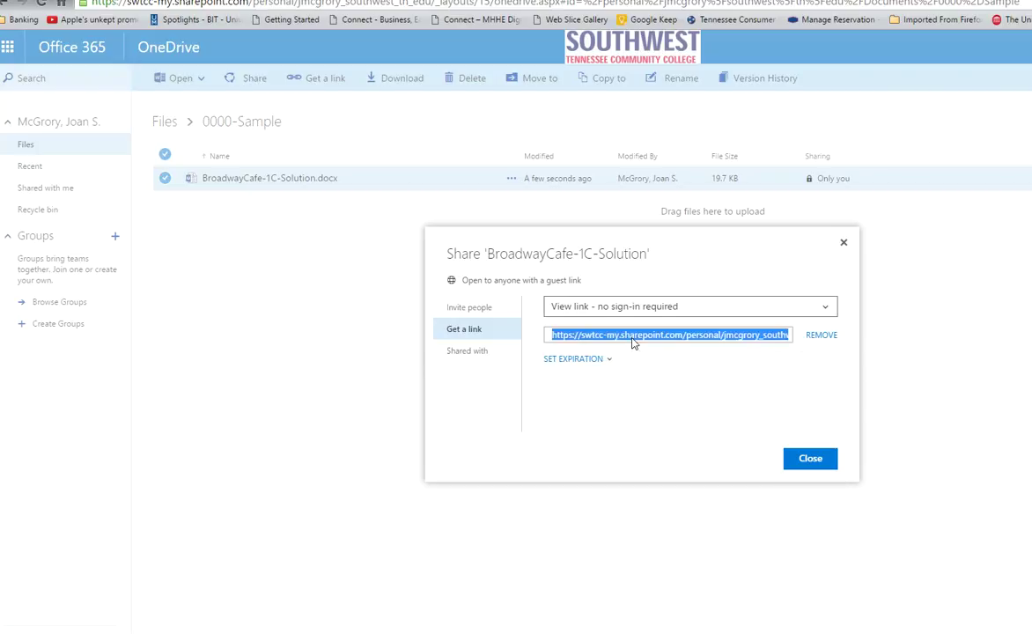
right_click(636, 342)
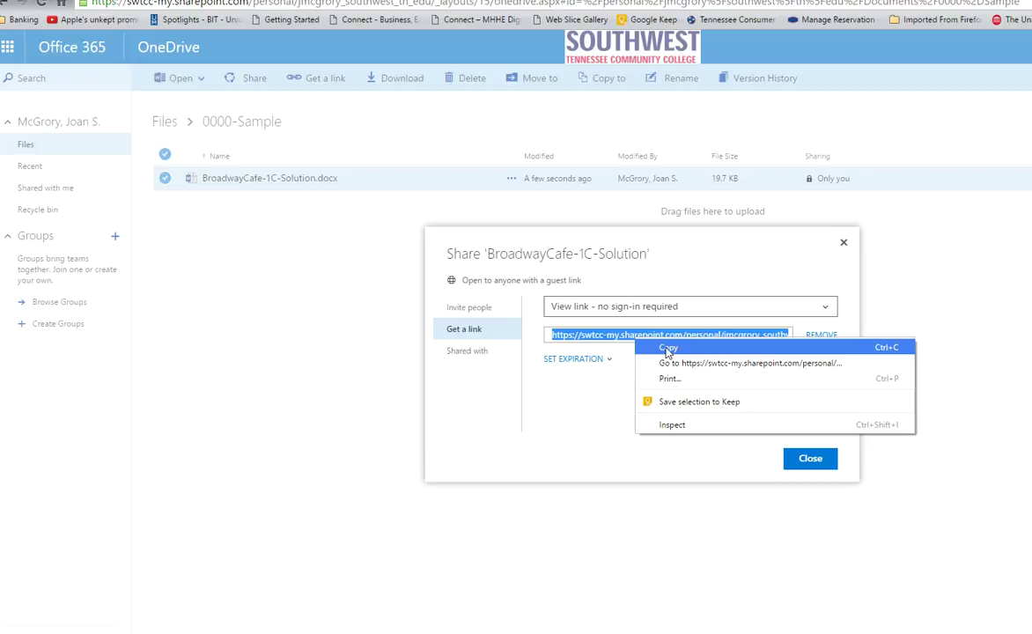
left_click(668, 349)
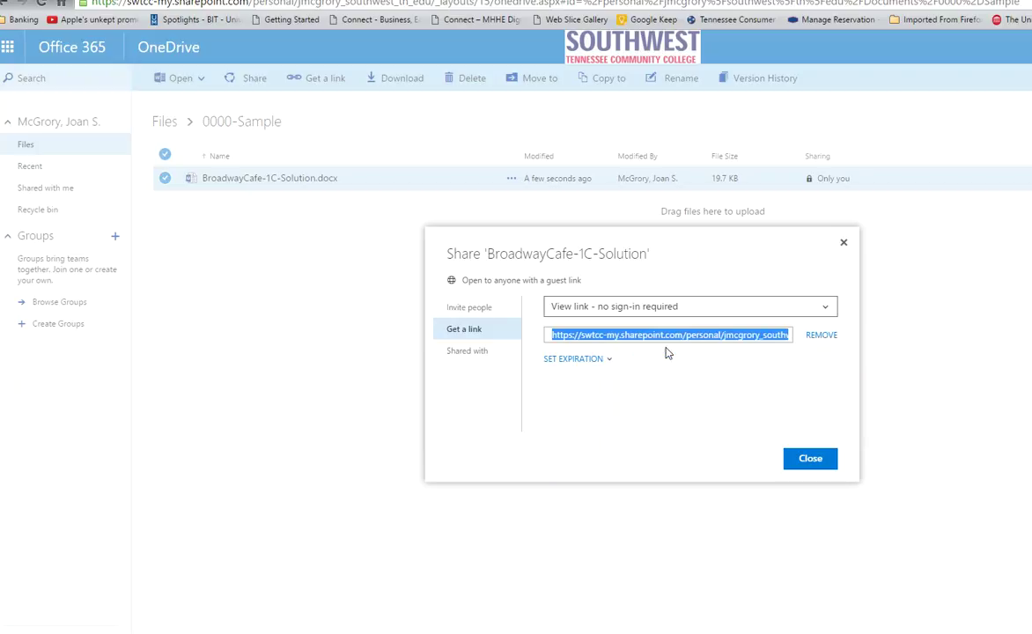
left_click(611, 361)
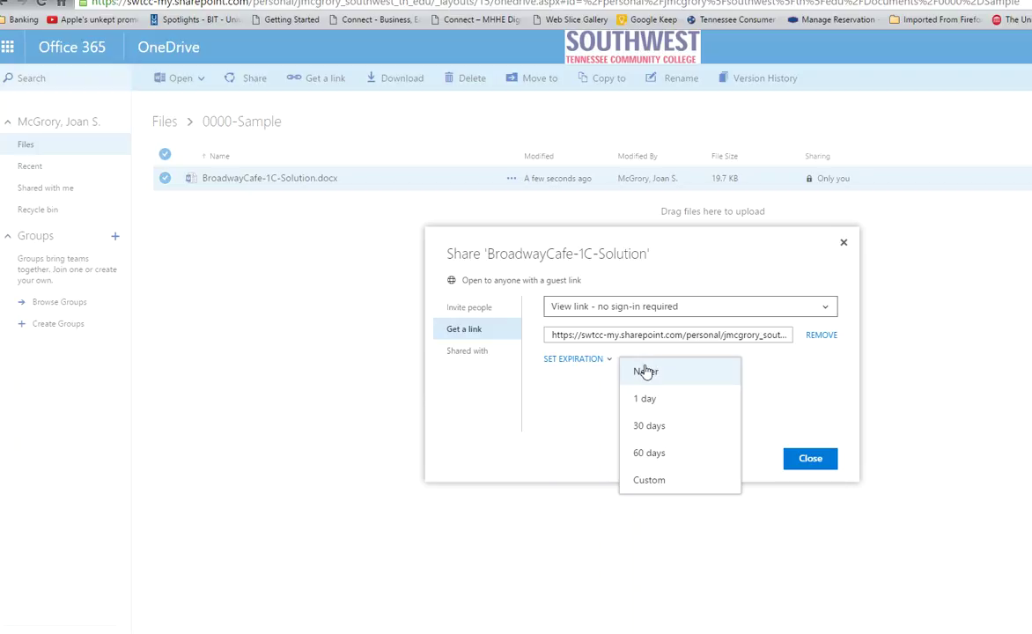
left_click(553, 414)
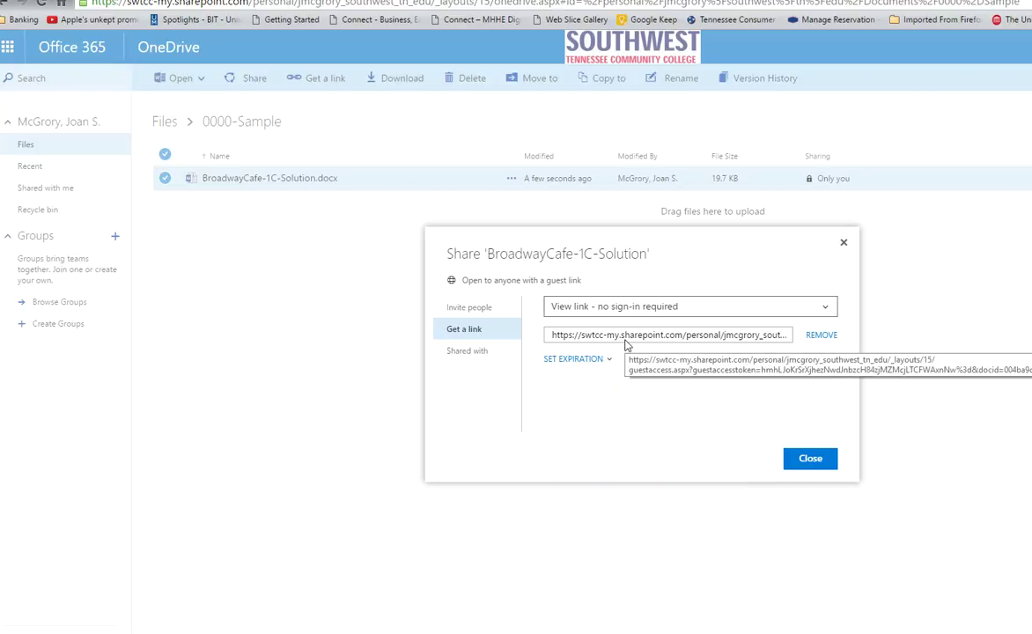
left_click(809, 464)
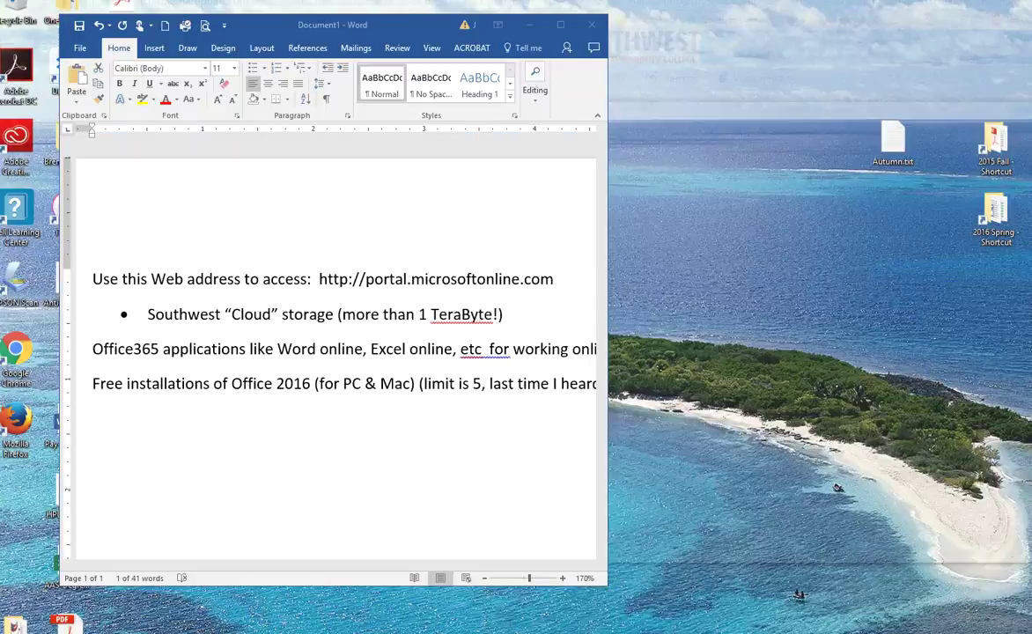
Step: Paste the guest link on a new line below Free installations in Document1, then return to the browser
left_click(775, 608)
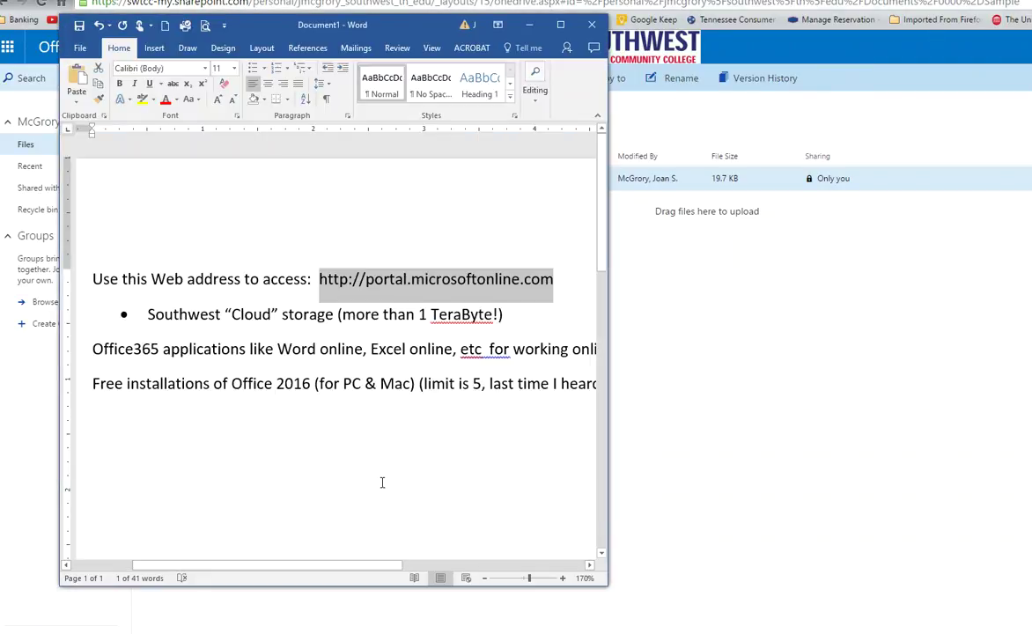
left_click(379, 383)
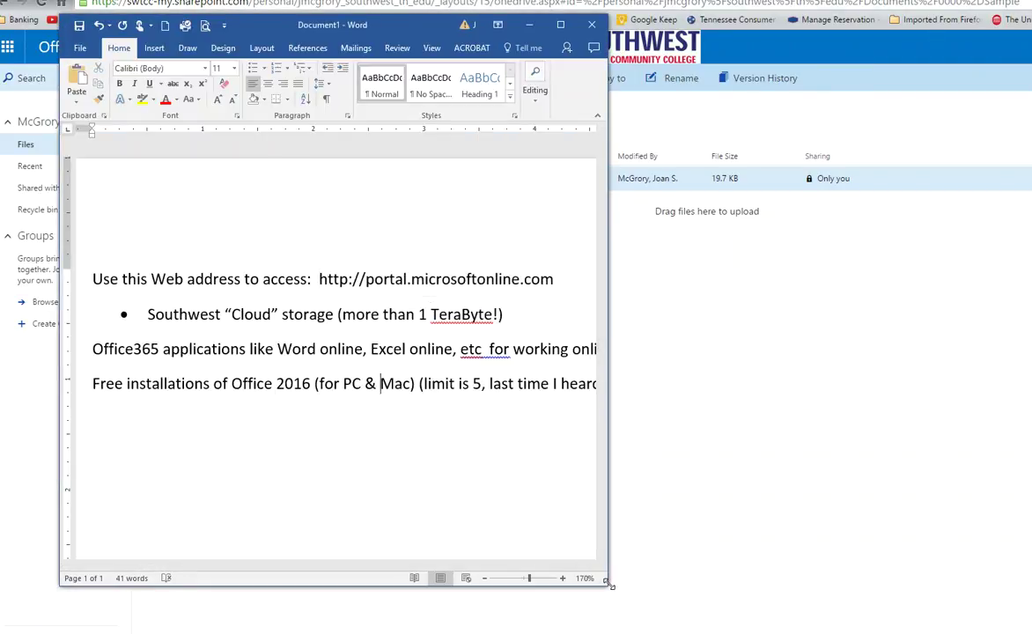
left_click_drag(607, 584, 885, 540)
left_click(718, 382)
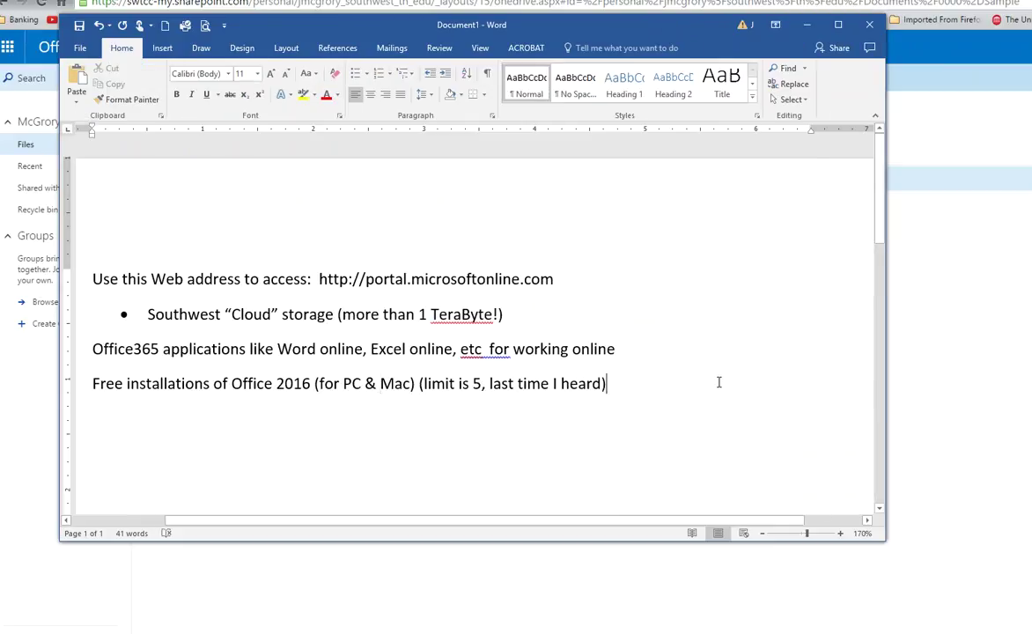
key("Return")
key("Return")
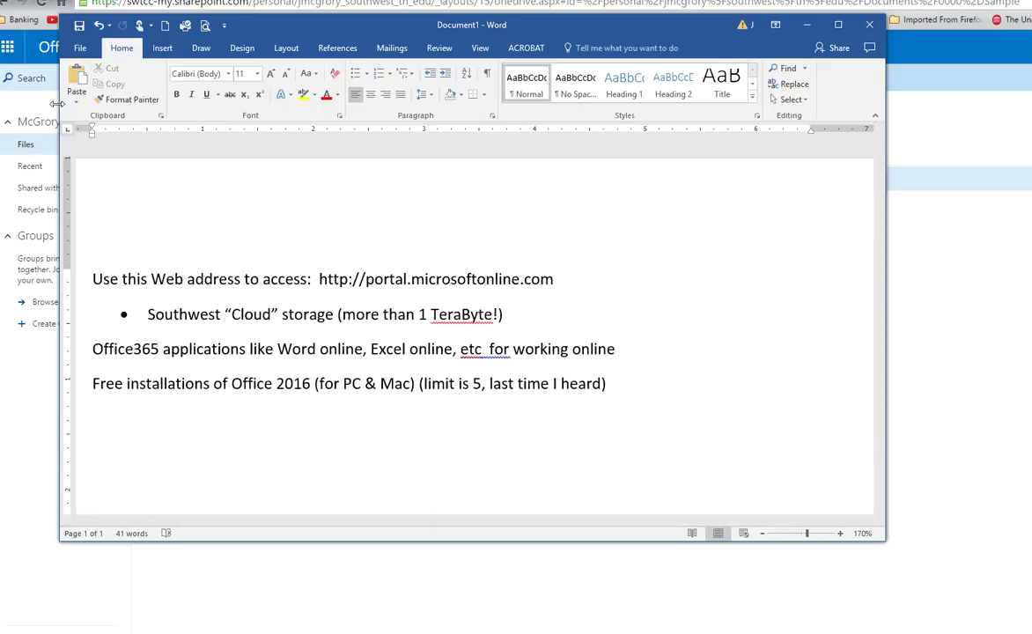
left_click(79, 79)
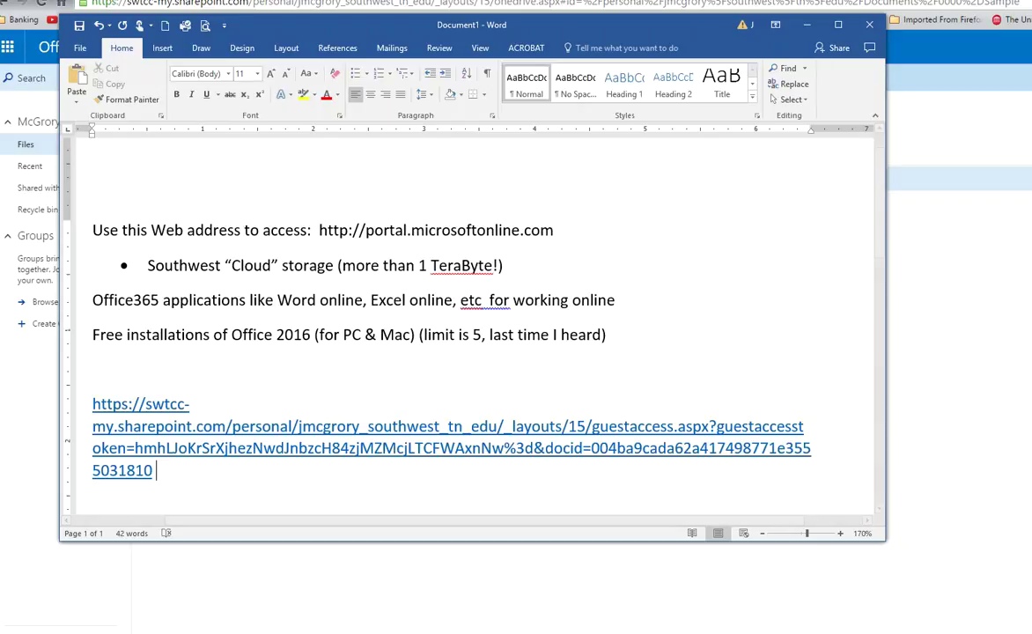
key("alt+Tab")
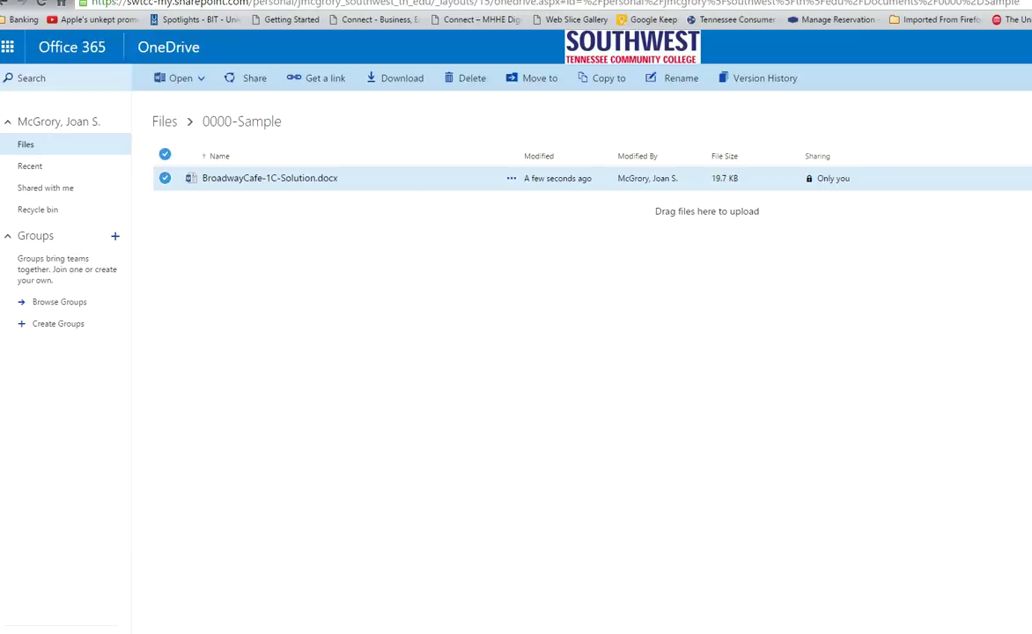
key("ctrl+t")
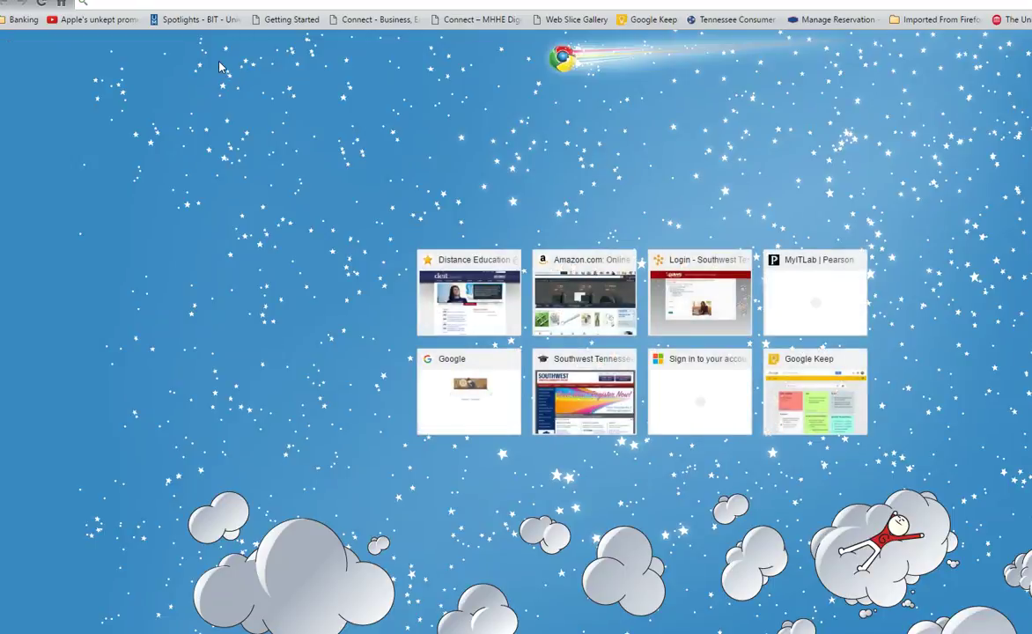
type("bit.ly.com")
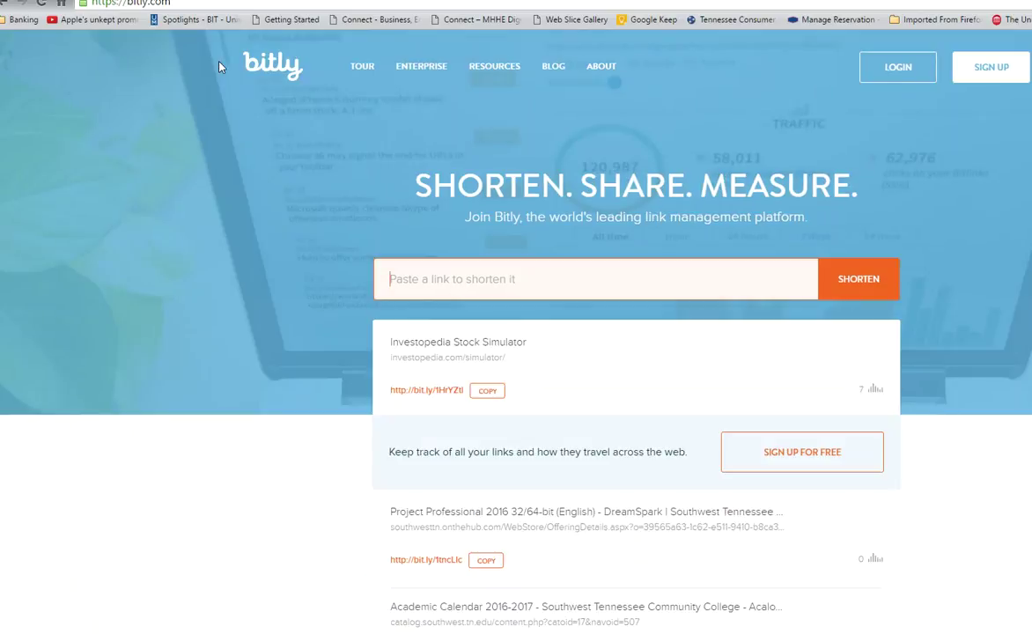
right_click(486, 283)
left_click(510, 362)
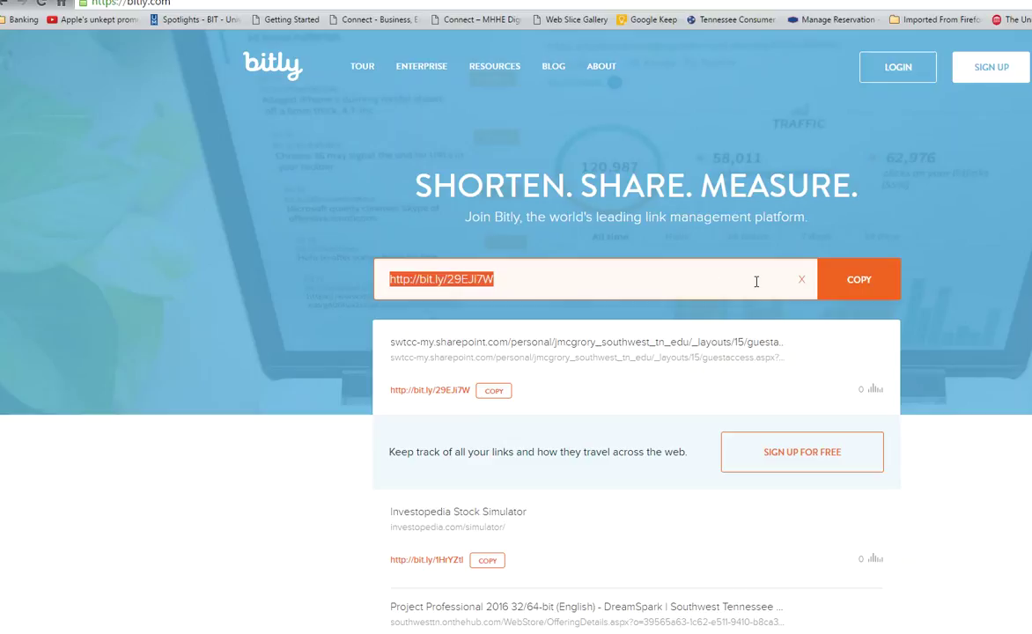
left_click(859, 280)
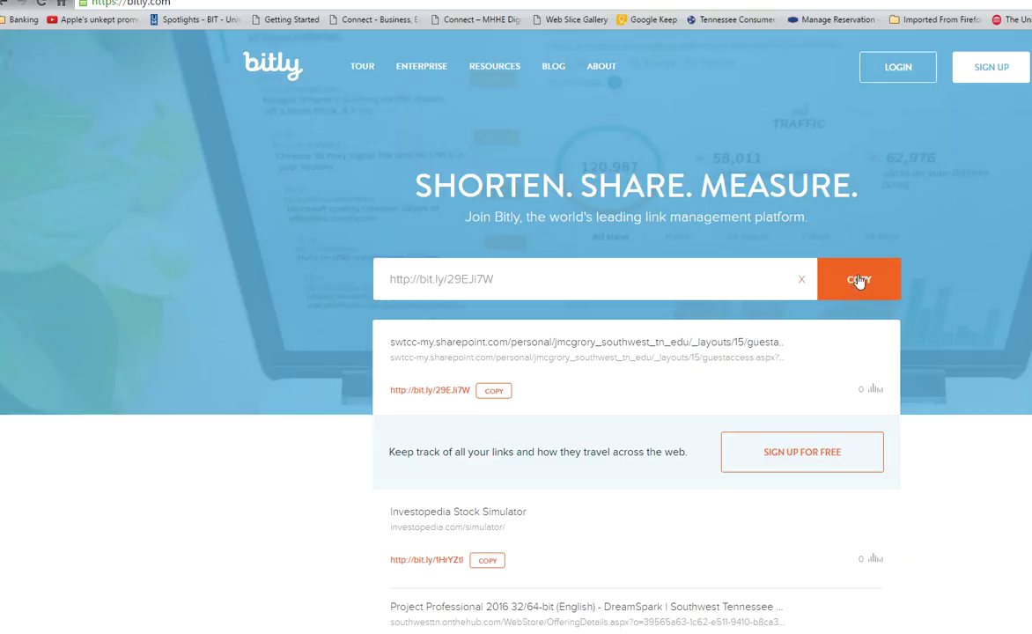
mouse_move(704, 633)
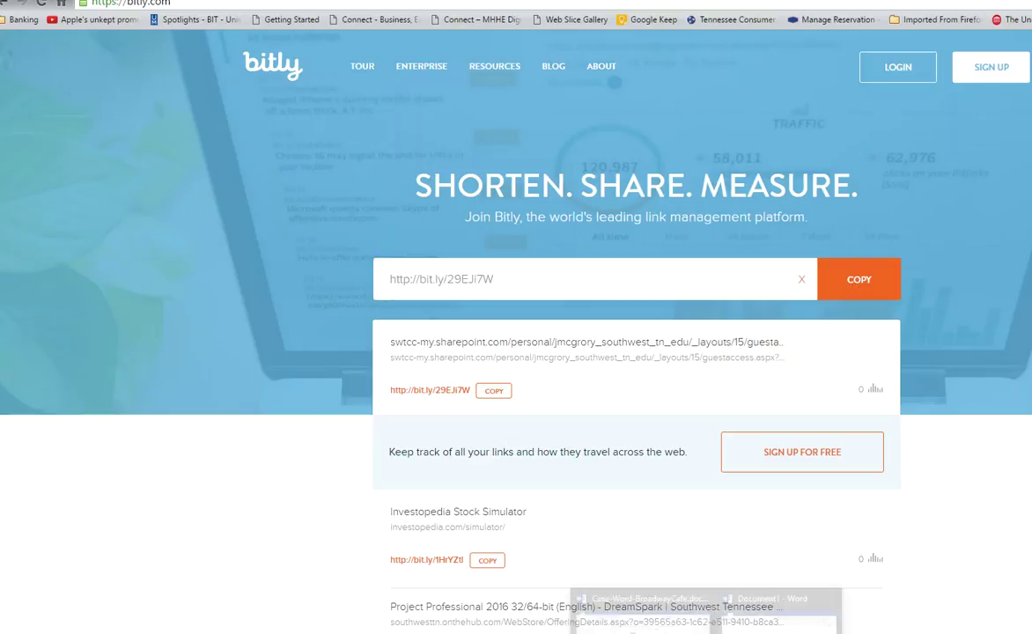
left_click(775, 616)
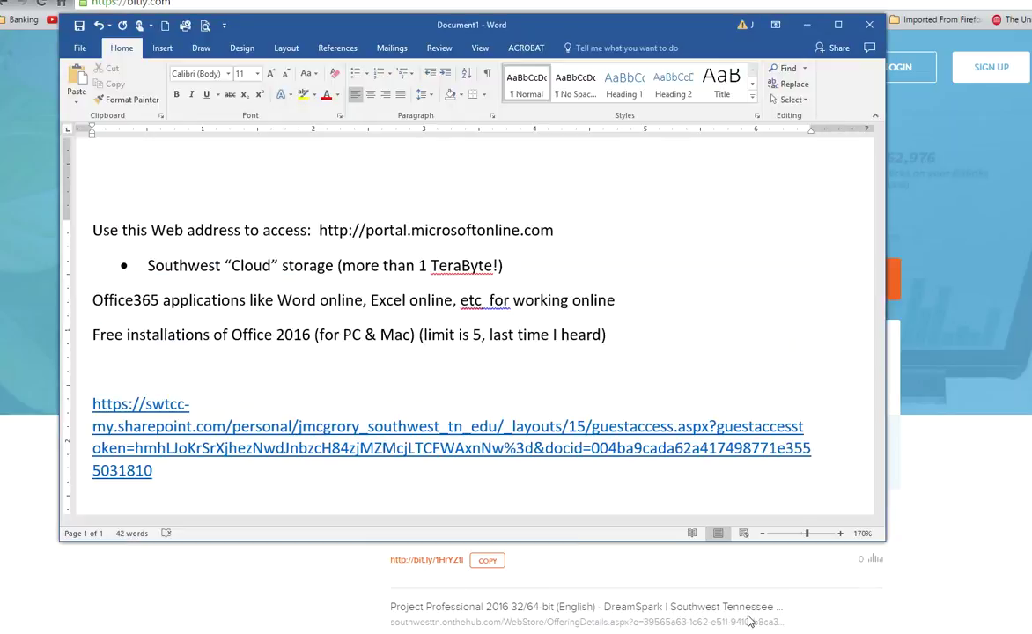
left_click(129, 368)
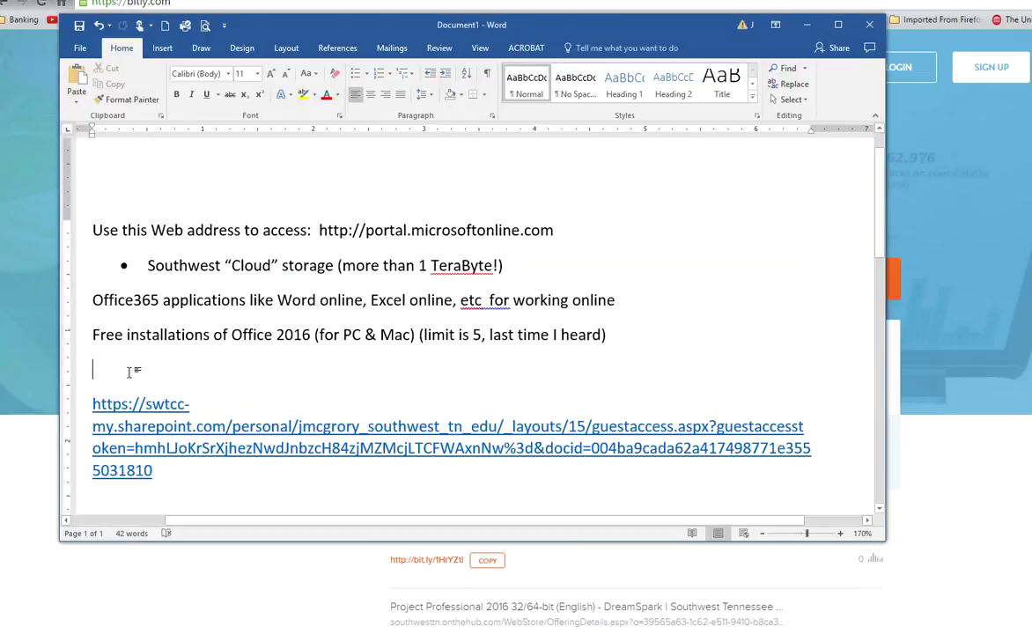
left_click(78, 78)
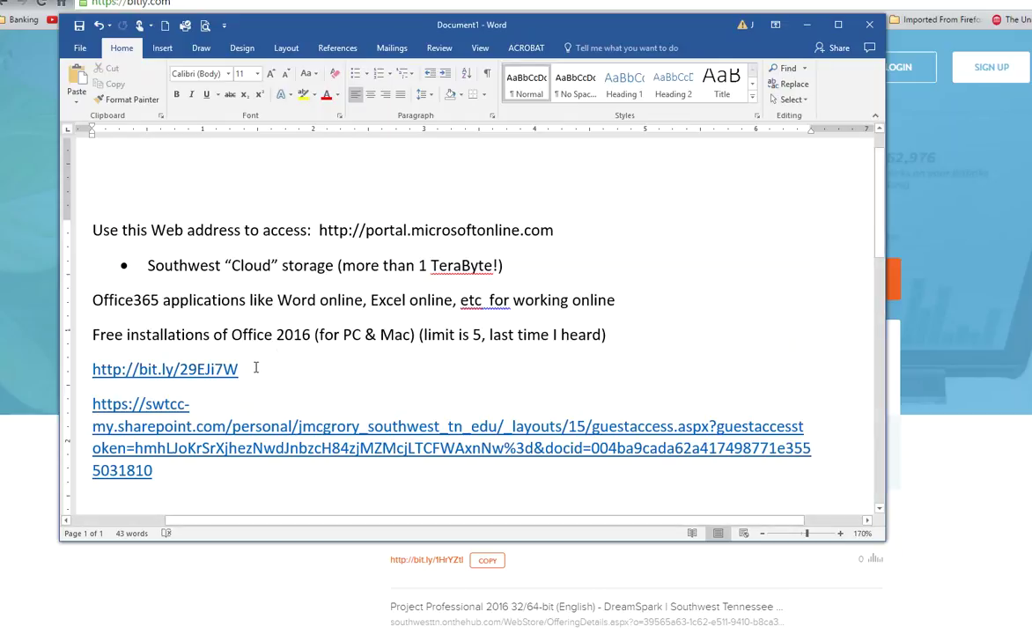
type("<-")
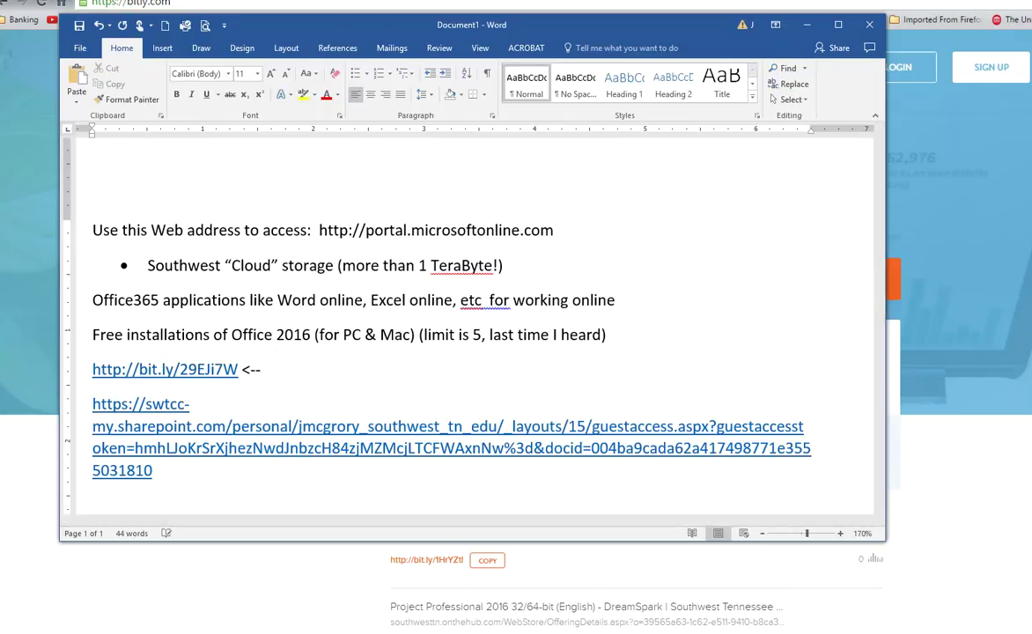
type("- This is the shor")
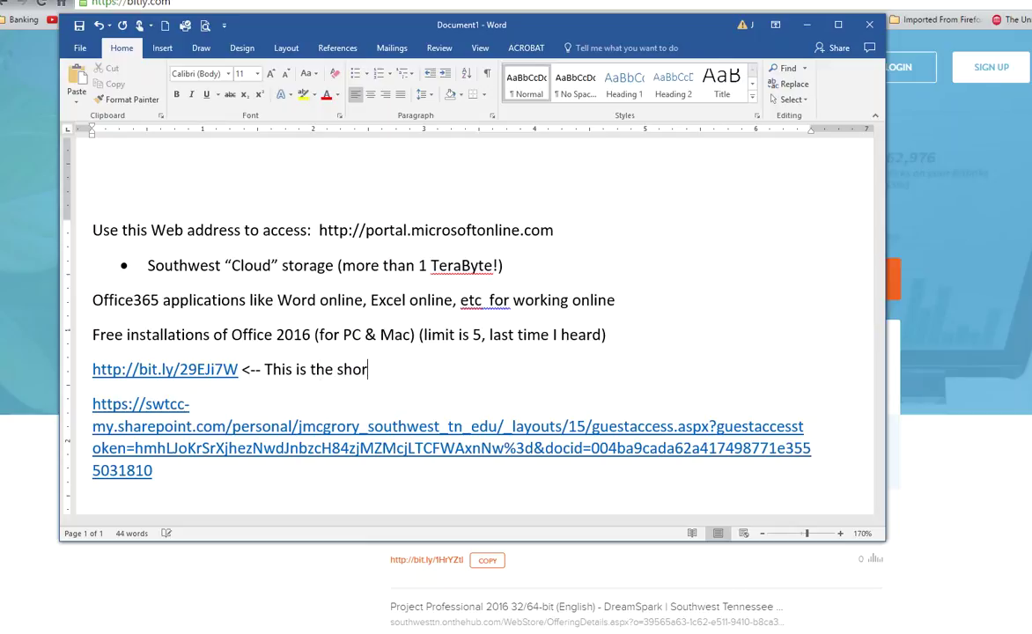
type("ter link that goe")
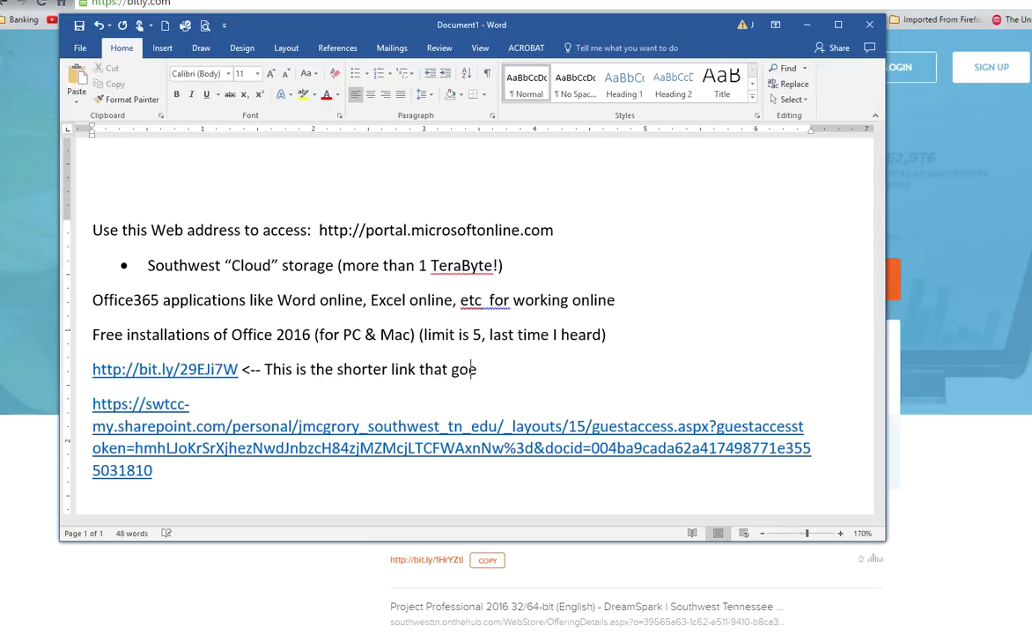
type("s to")
key("Return")
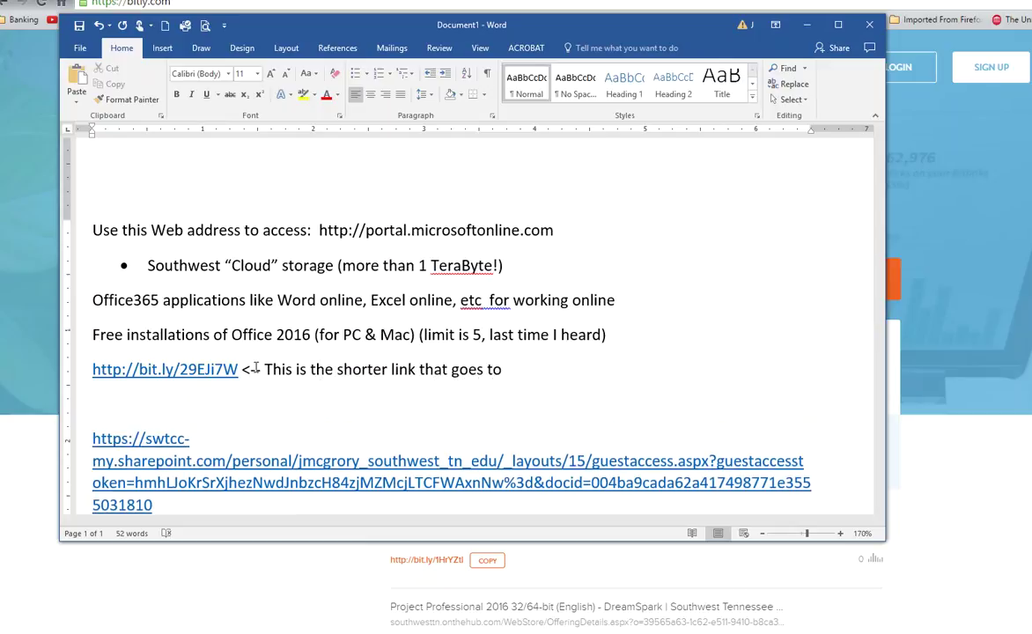
type("This")
type("...")
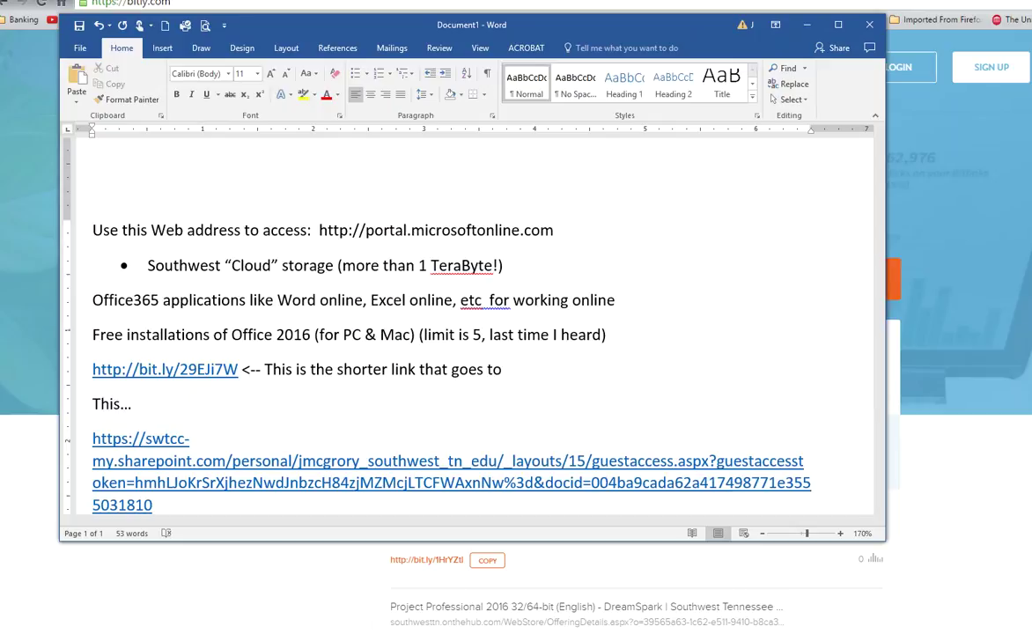
scroll(262, 378, "down", 1)
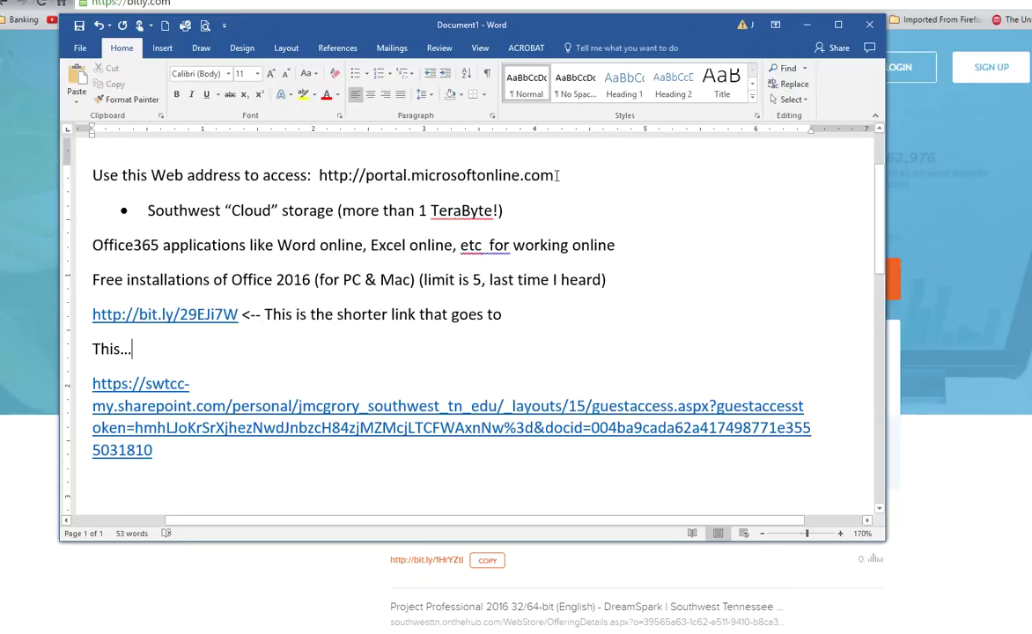
Step: Below the portal address, add the lines 'Clicked the OneDrive icon.' and 'Make a folder if you like...???'
left_click_drag(512, 172, 319, 171)
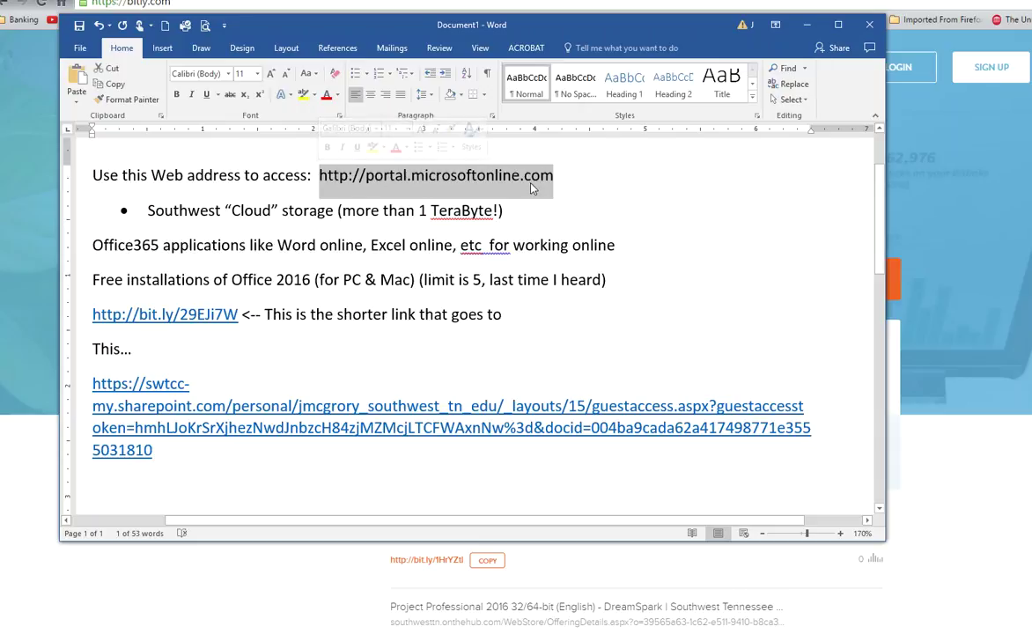
left_click(612, 182)
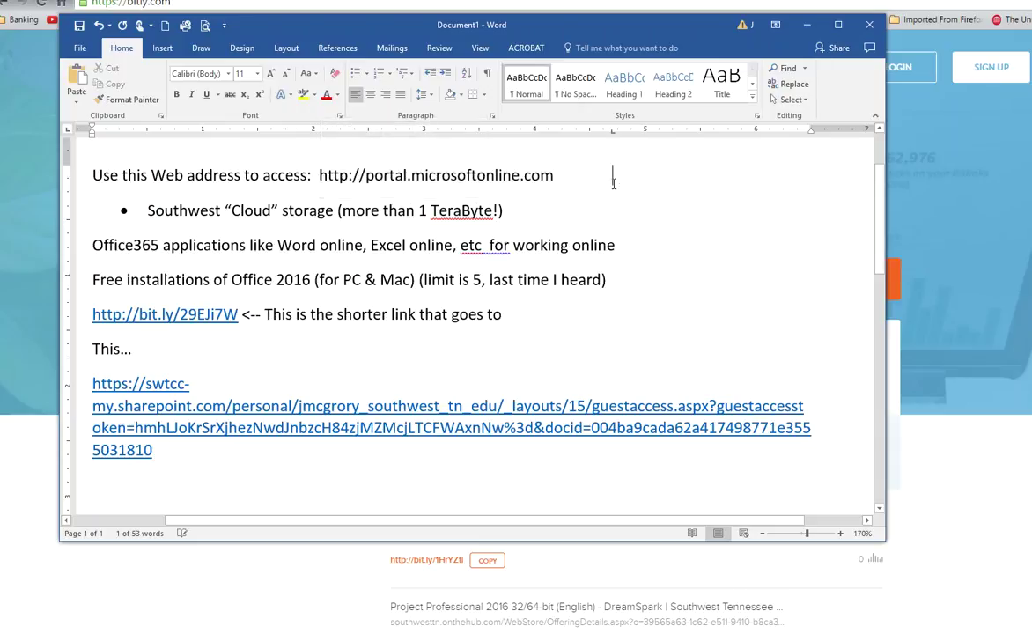
key("Return")
type("Cl")
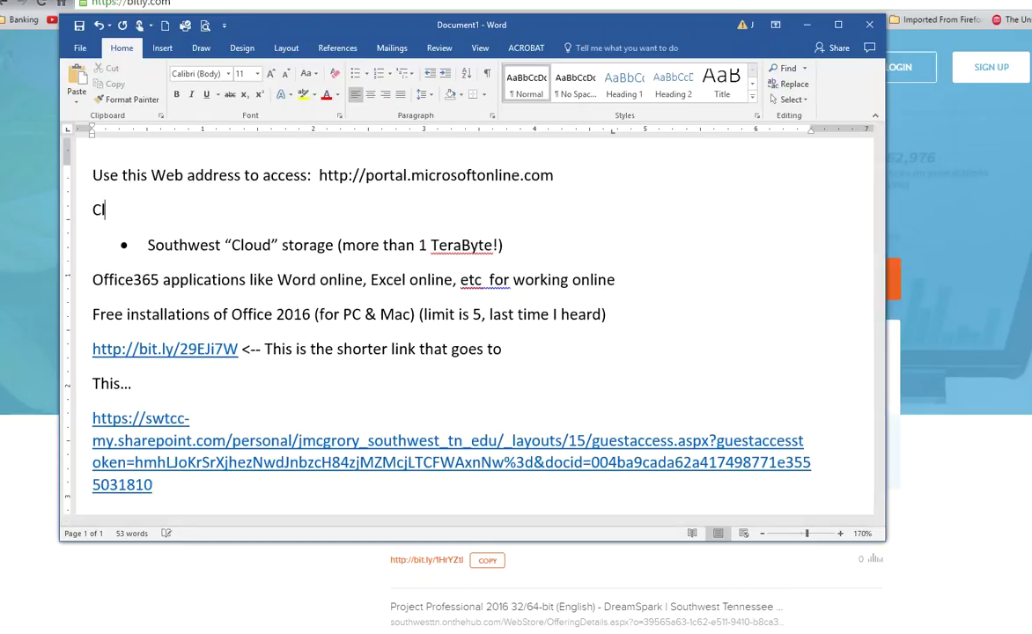
type("icked the One")
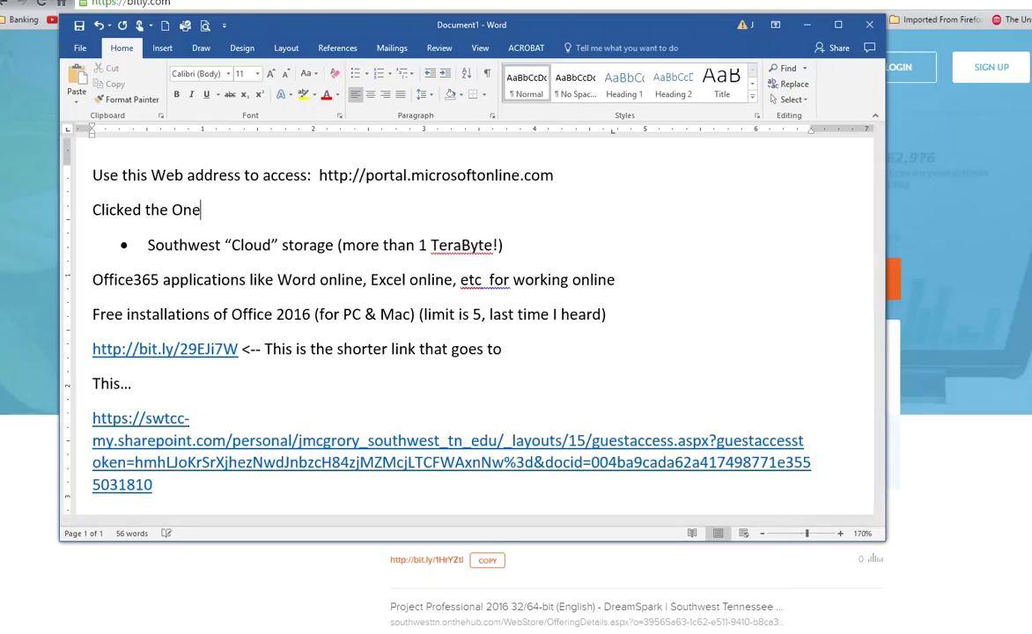
type("Drive icon.")
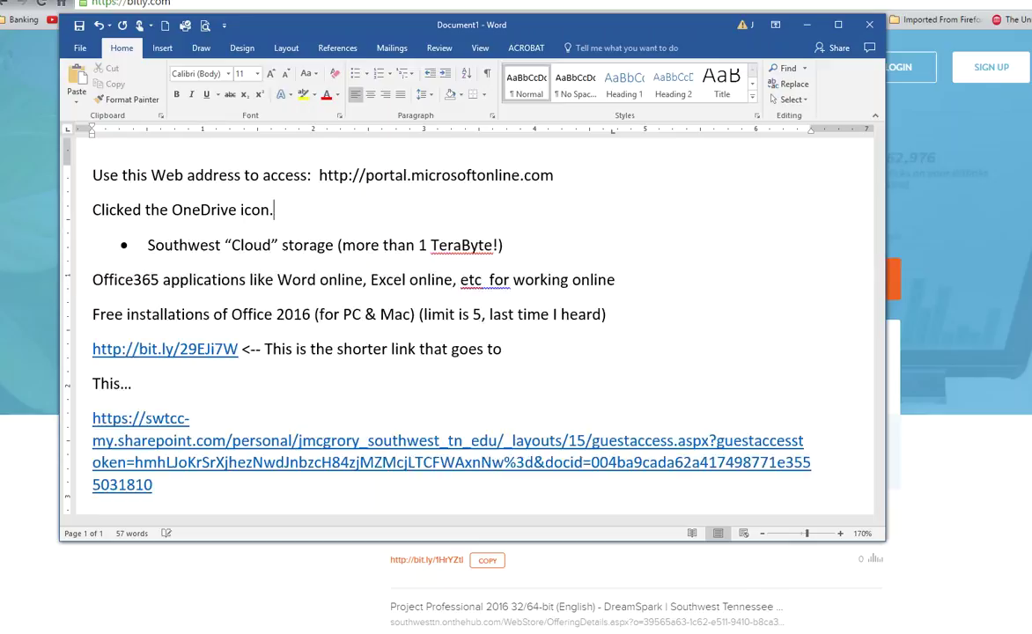
key("Return")
type("Make a fold")
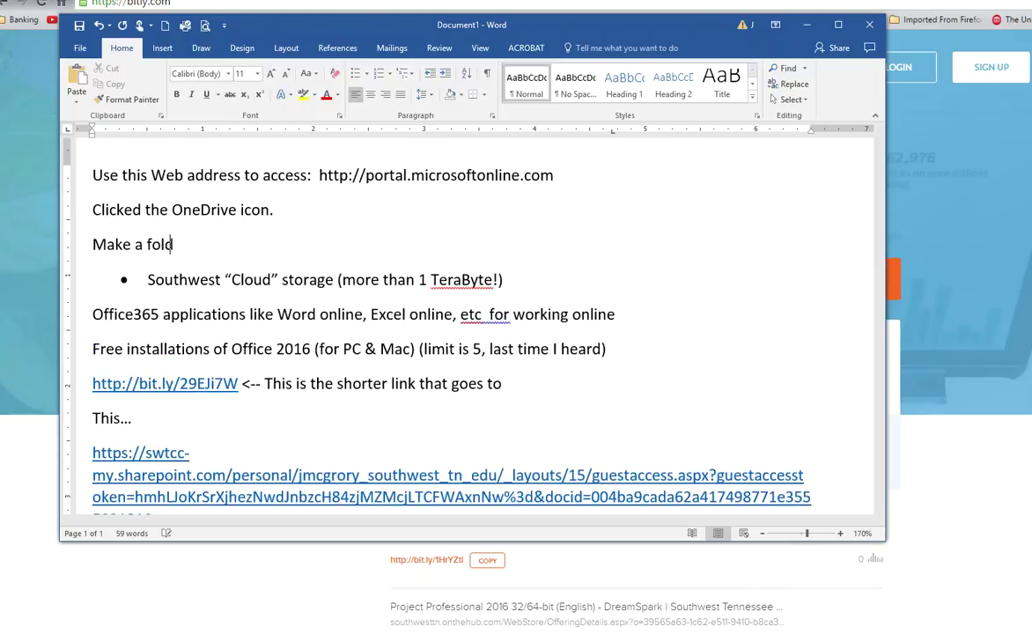
type("er if you like?")
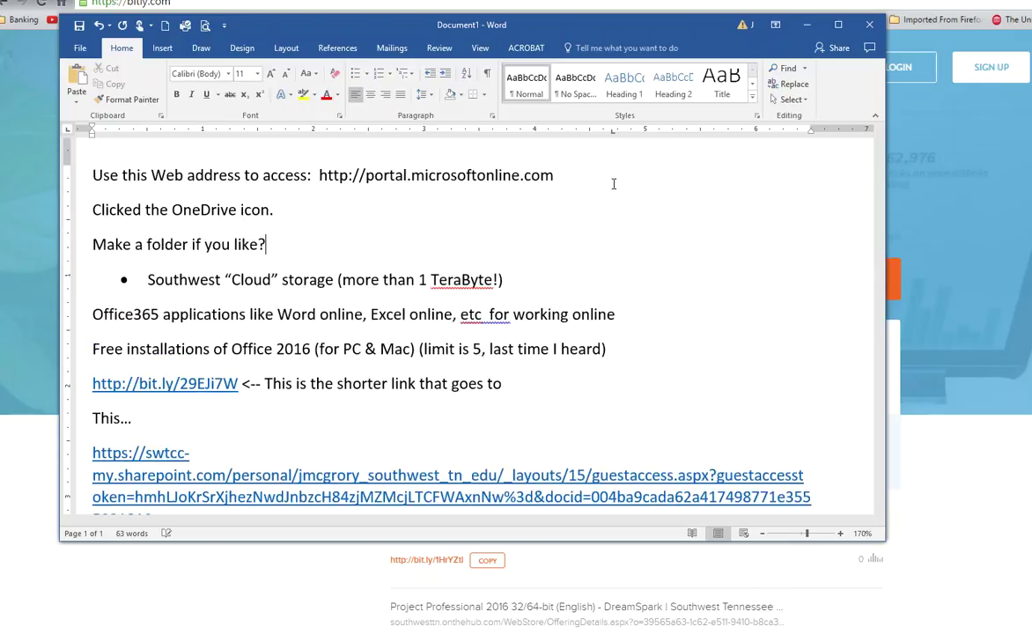
key("BackSpace")
type("...???")
Step: Add an Upload step about dragging the assignment file into the open OneDrive browser area
key("Return")
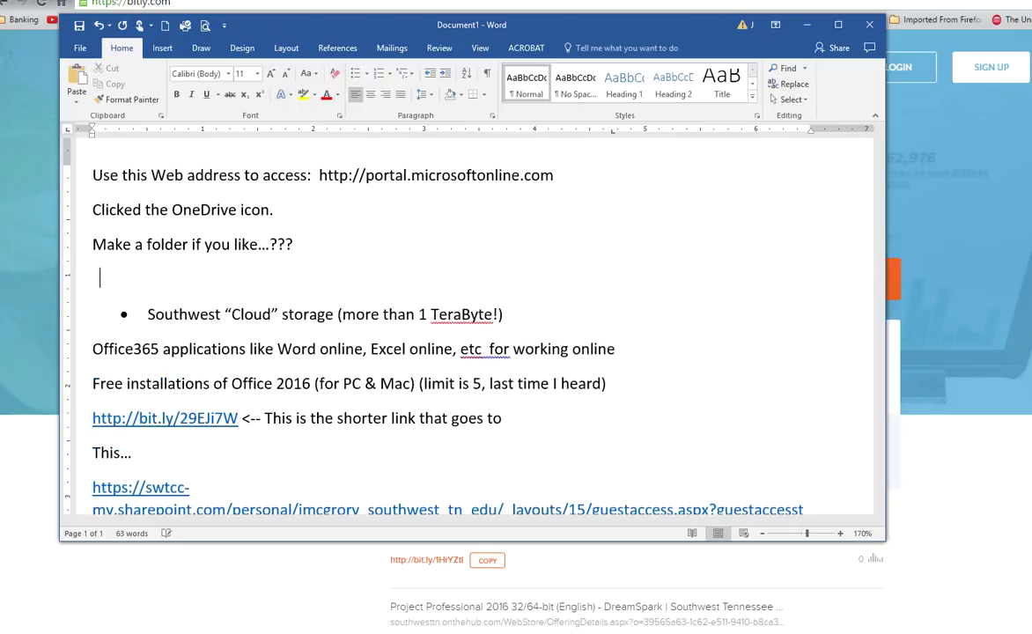
type("Upload")
type("....dra")
type("gging the ")
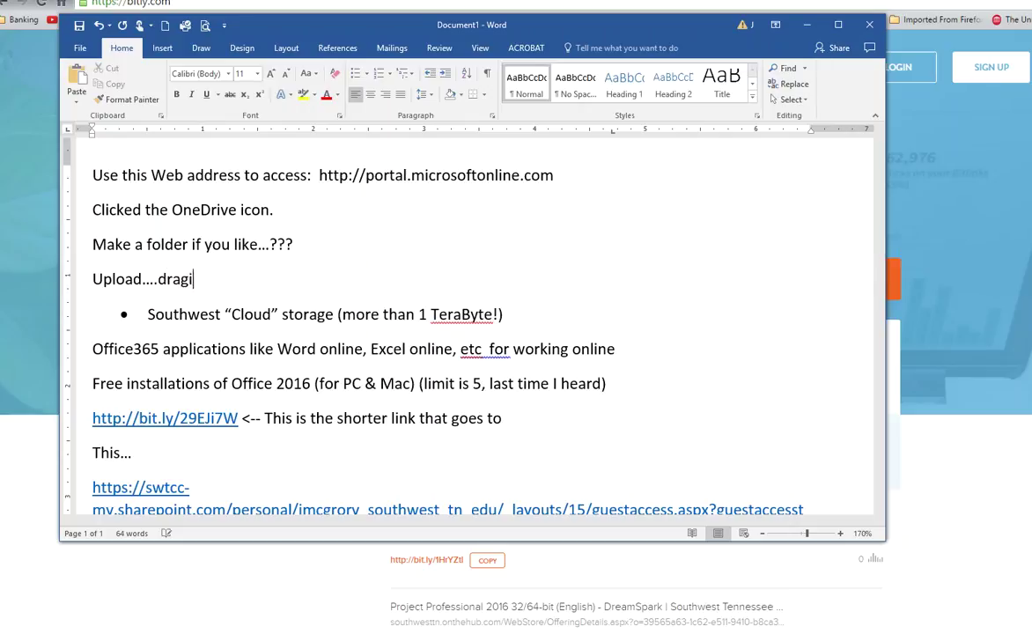
type("assignment")
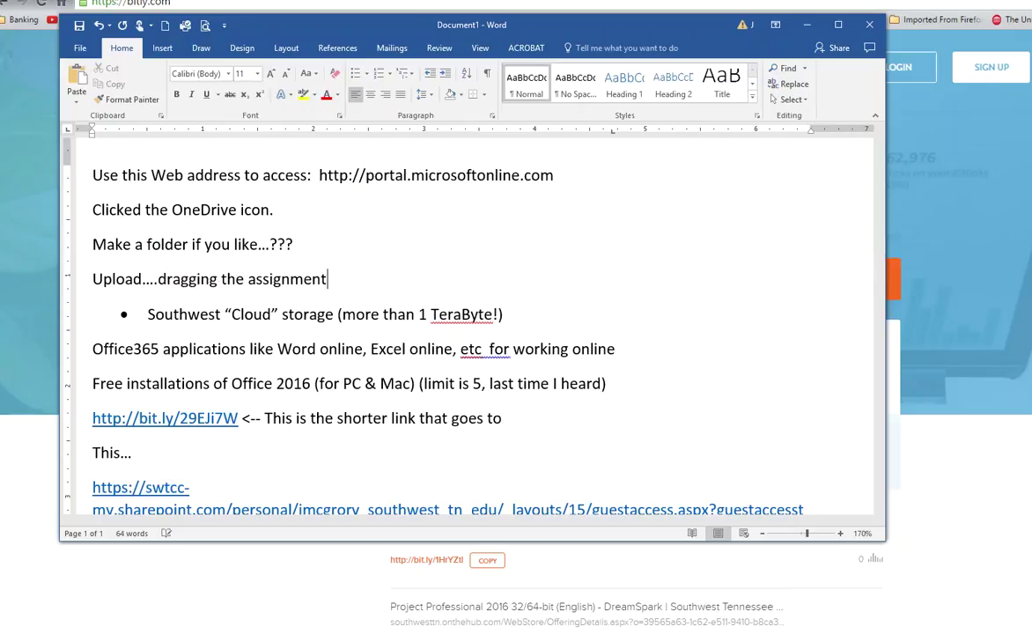
type(" file into the ")
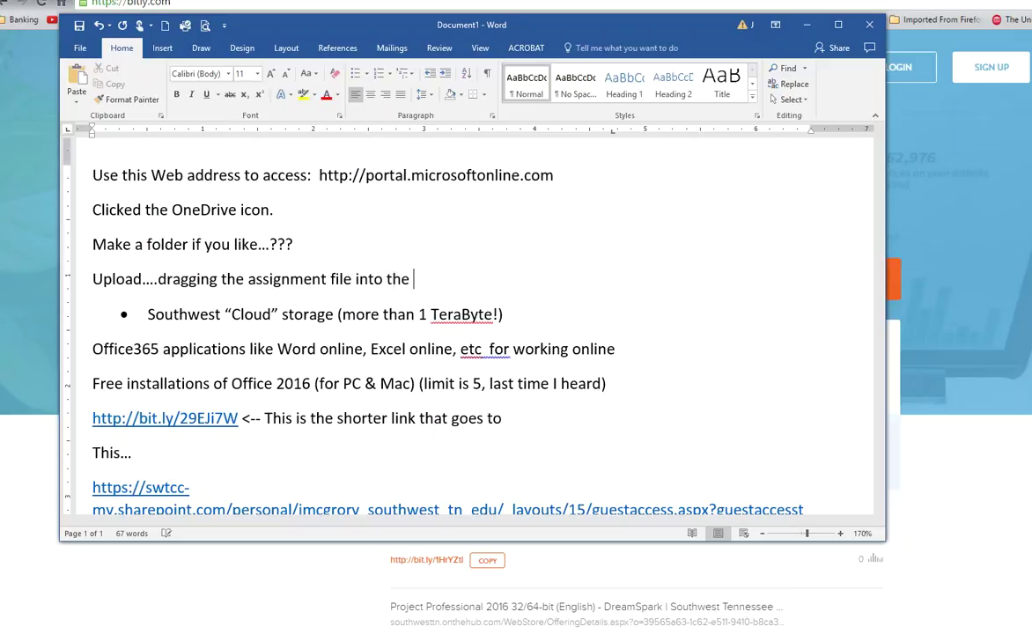
type("open browser area...")
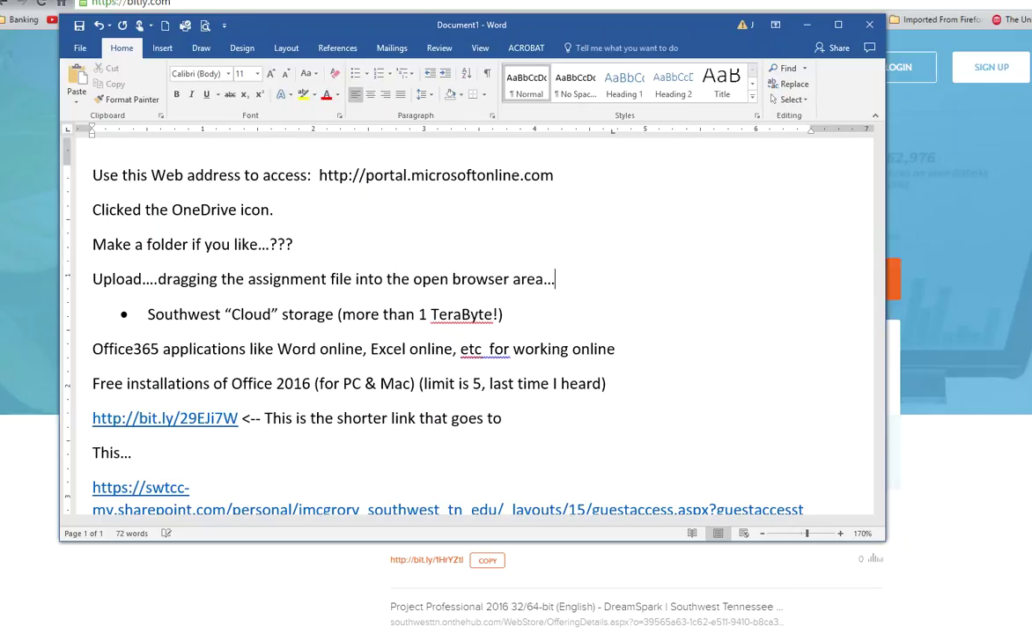
key("BackSpace")
key("BackSpace")
type("of one")
key("BackSpace")
key("BackSpace")
key("BackSpace")
key("BackSpace")
type("OneDrive")
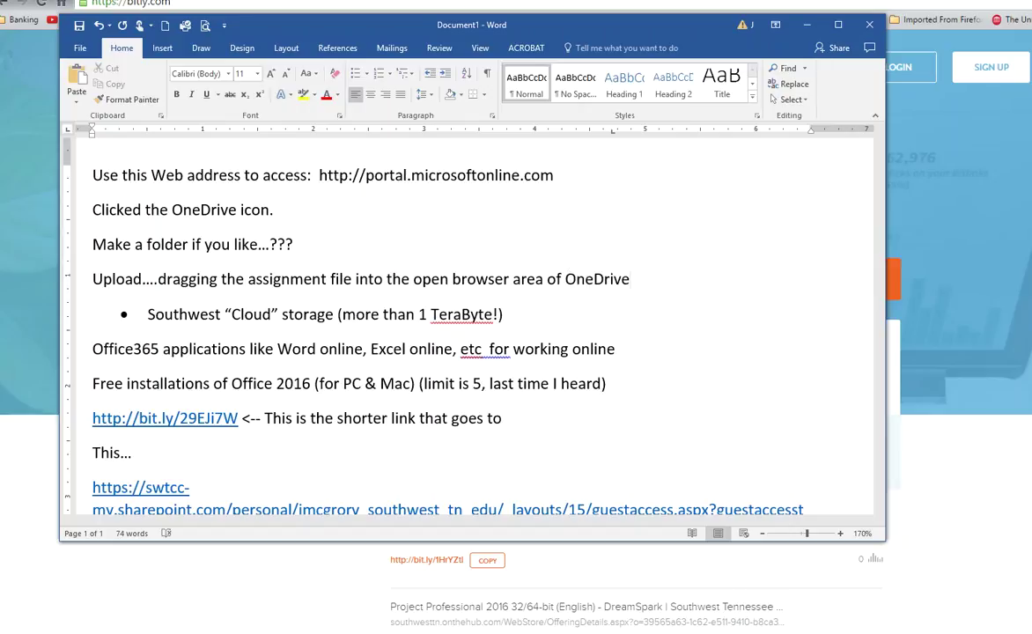
Step: Add the steps 'Selected the file' and 'Clicked Share' on their own lines
key("Return")
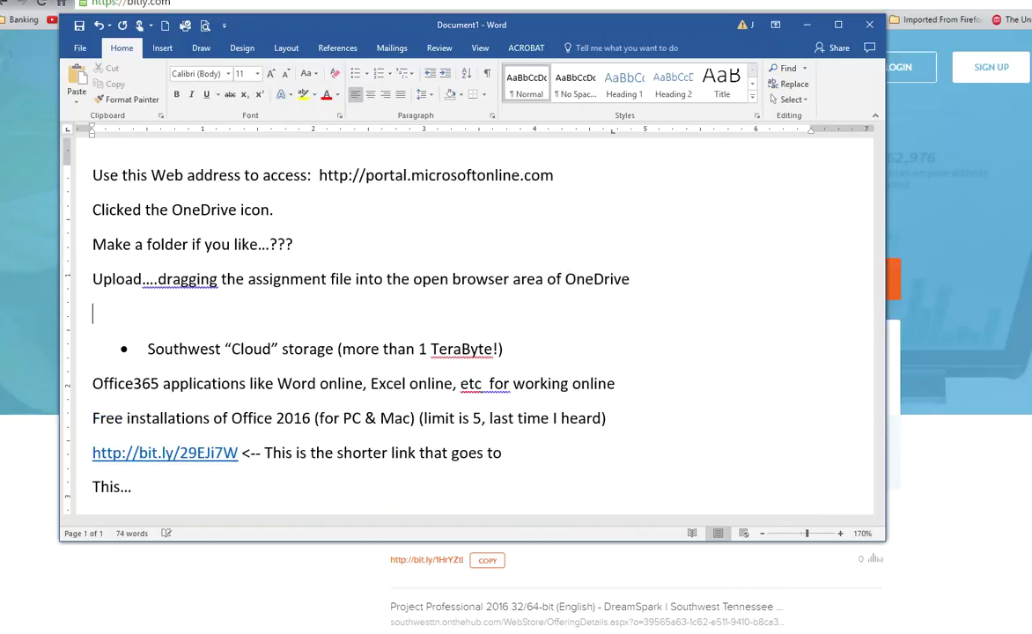
type("Selected the file")
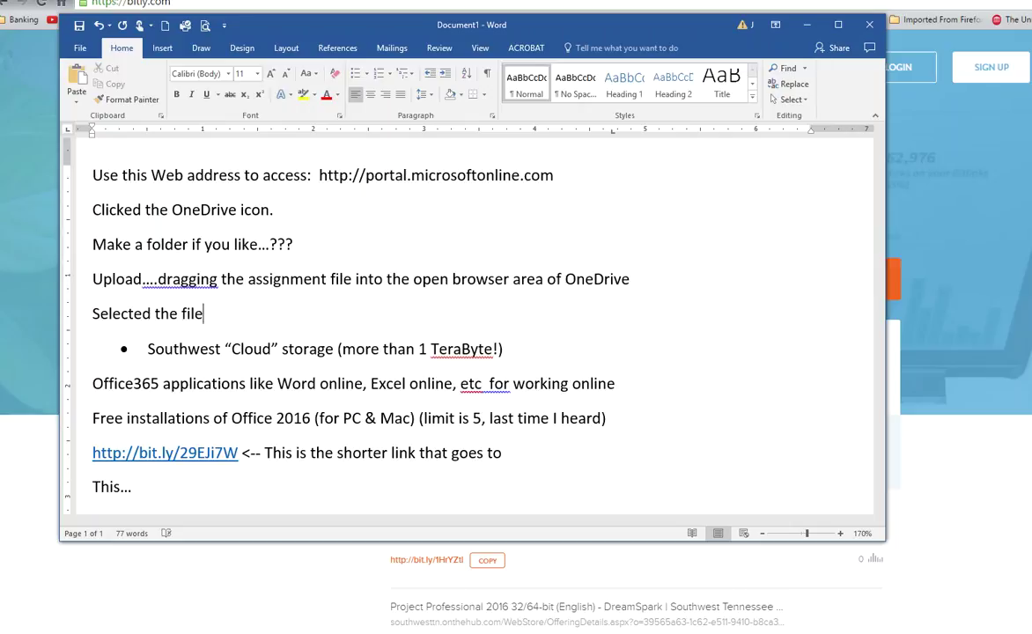
key("Return")
type("C")
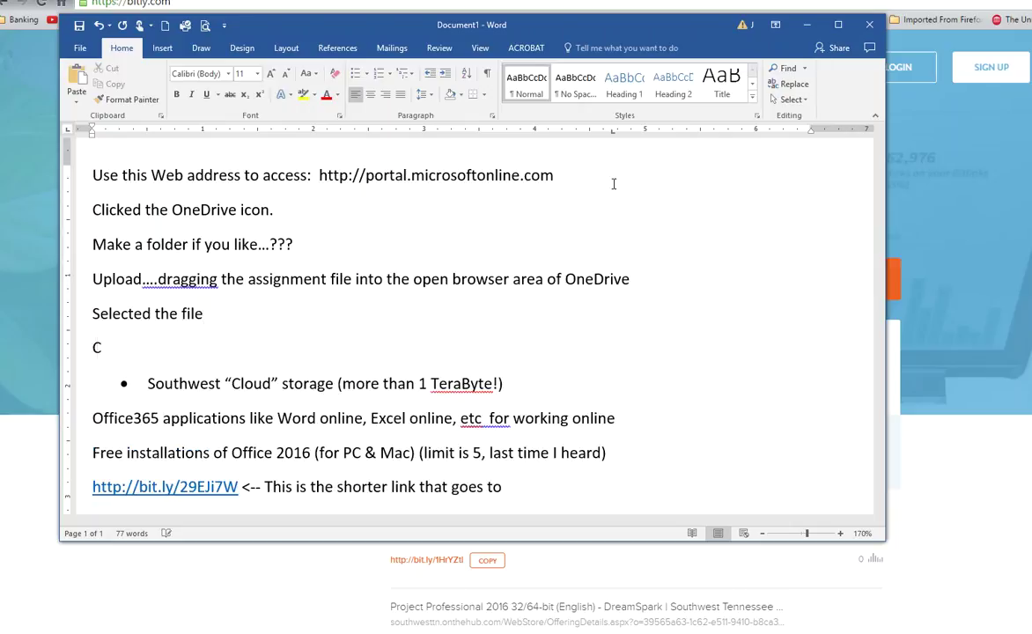
type("licked Shar")
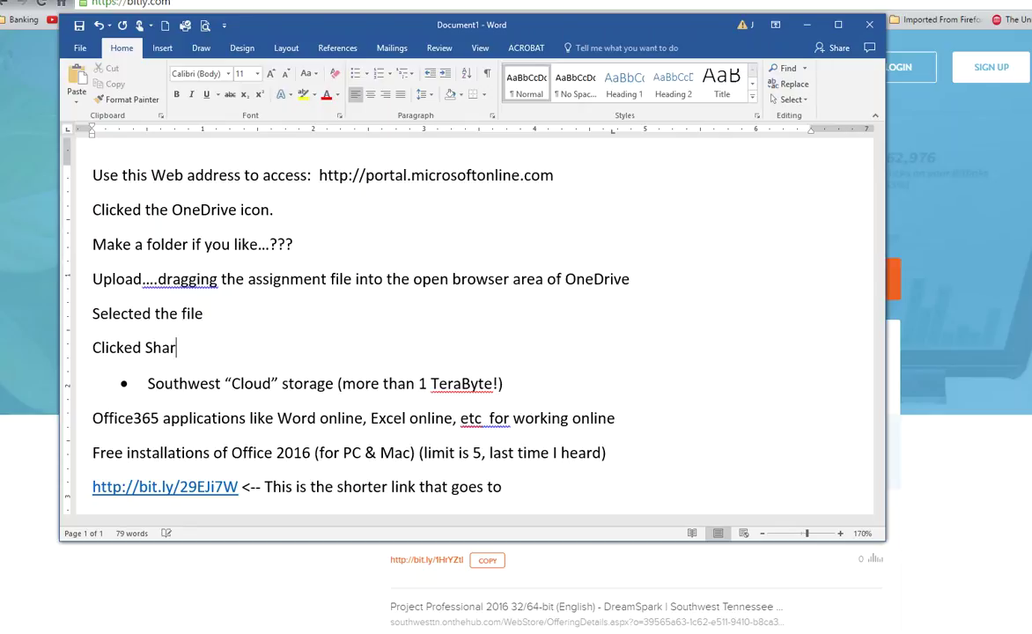
type("e")
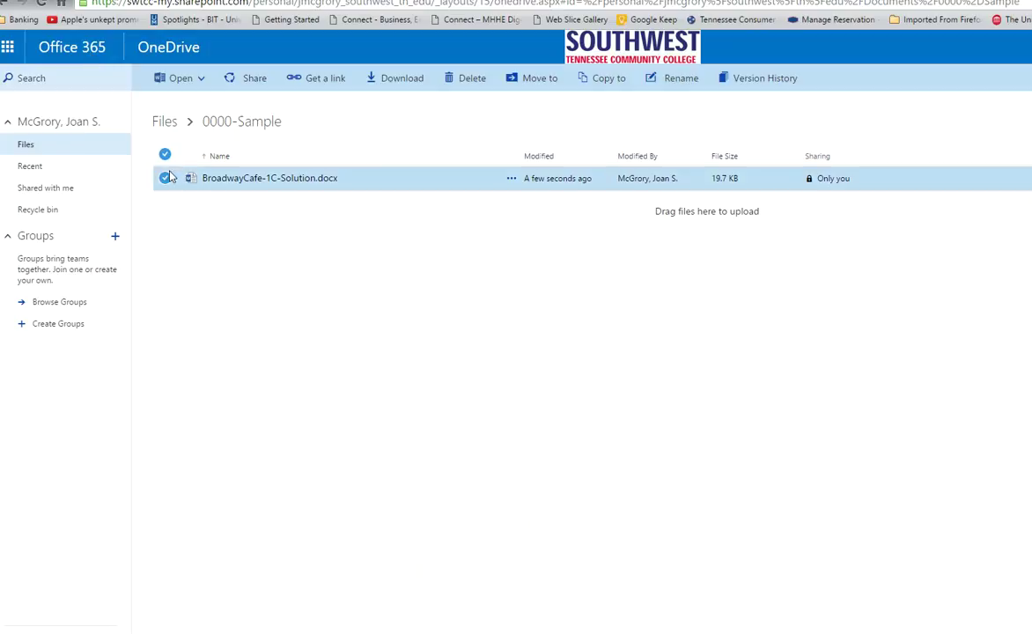
Step: Check the Get a link types offered for sharing BroadwayCafe-1C-Solution, then return to Word
left_click(254, 84)
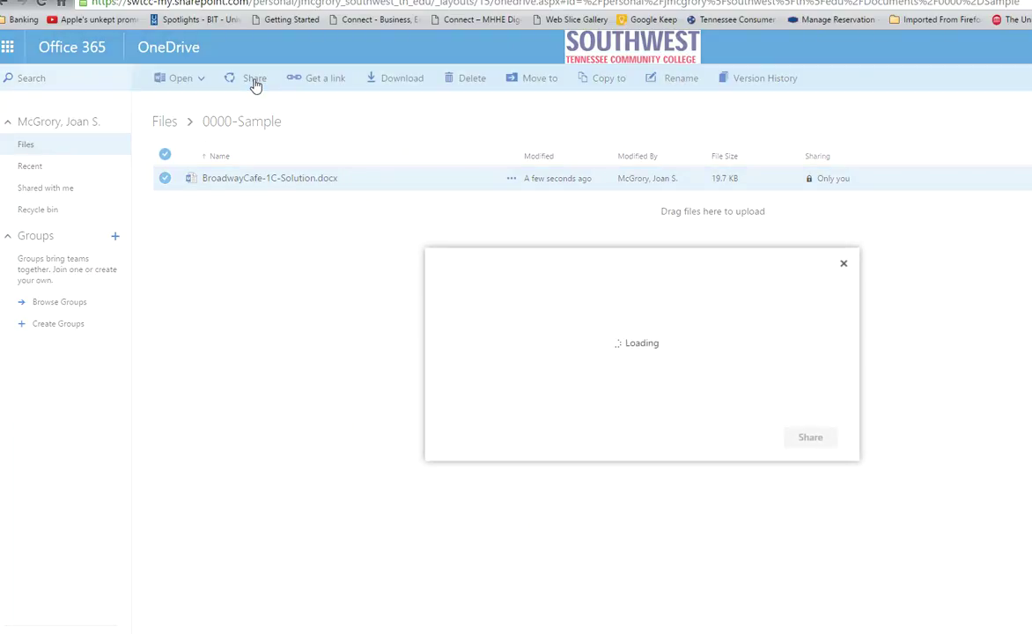
left_click(472, 339)
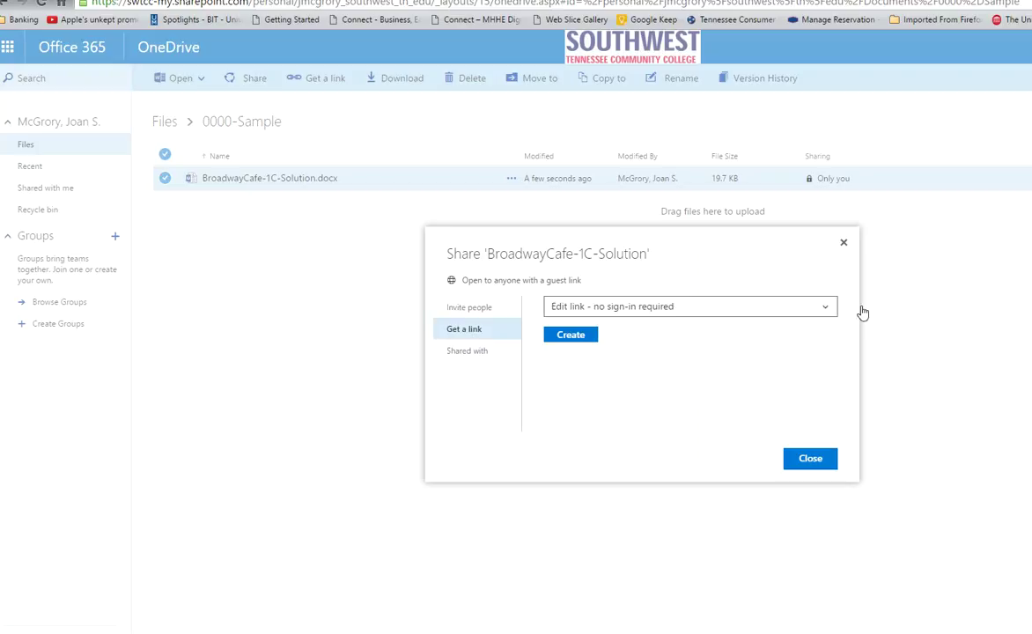
left_click(762, 309)
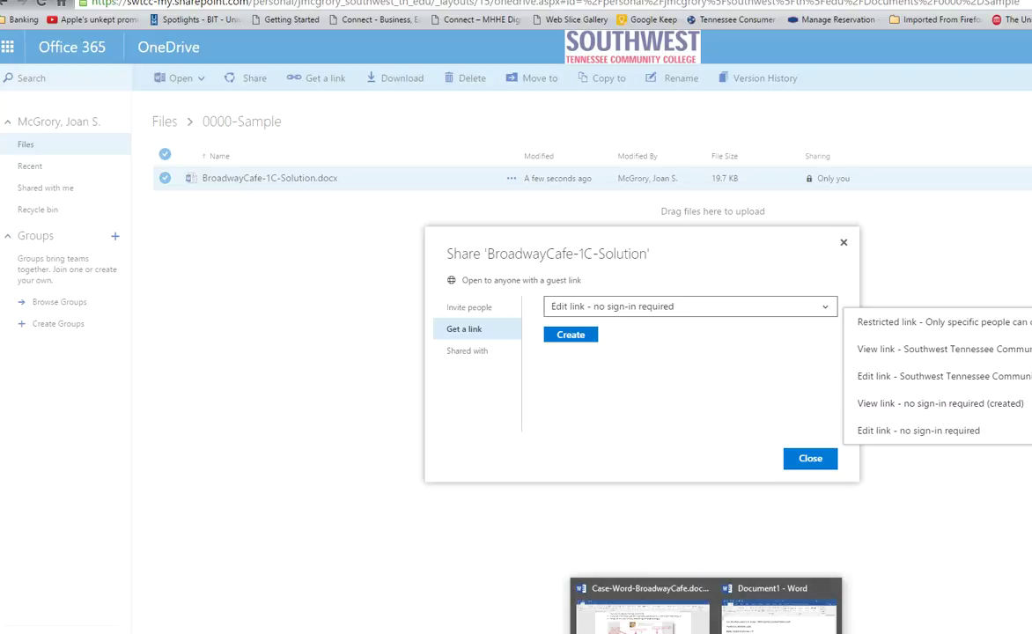
left_click(797, 599)
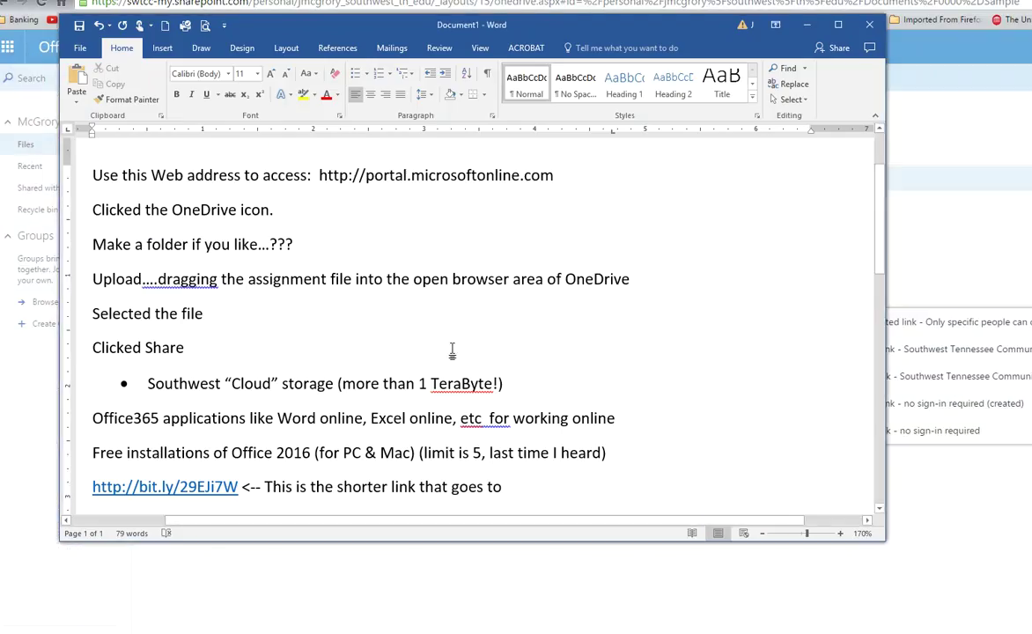
Step: Add the steps 'Create a link' and 'View only, no sign-in required' below Clicked Share
key("Return")
type("Create a link")
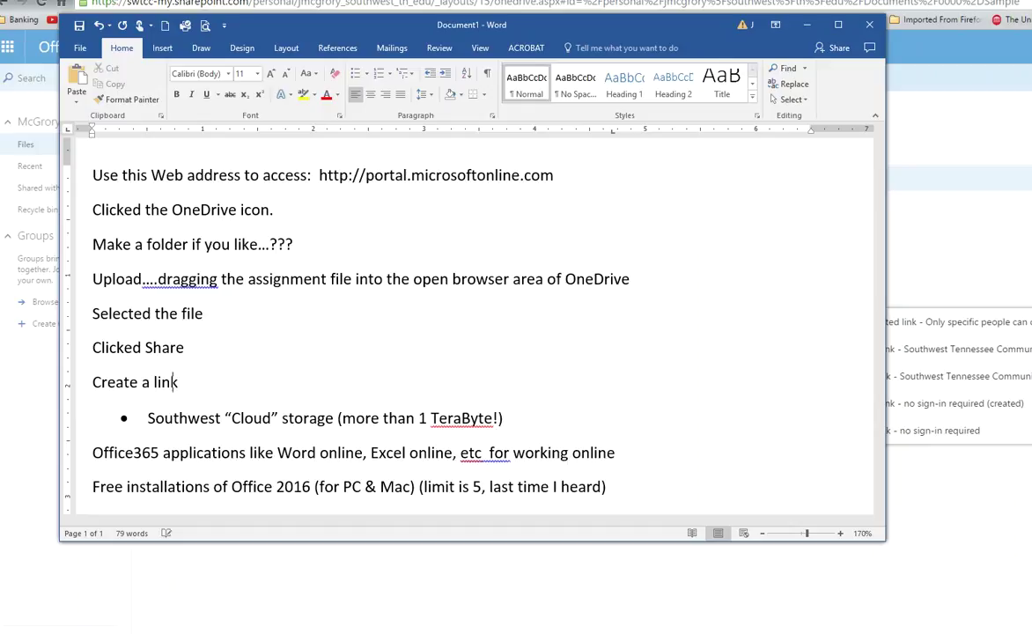
key("Return")
type("Sign")
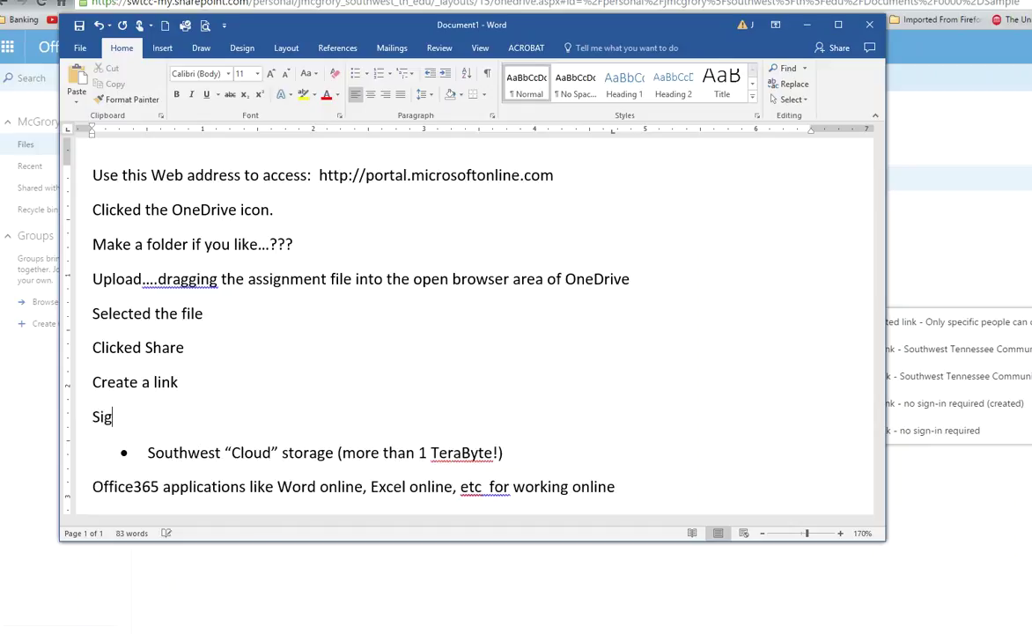
key("BackSpace")
key("BackSpace")
key("BackSpace")
type("View only, no ")
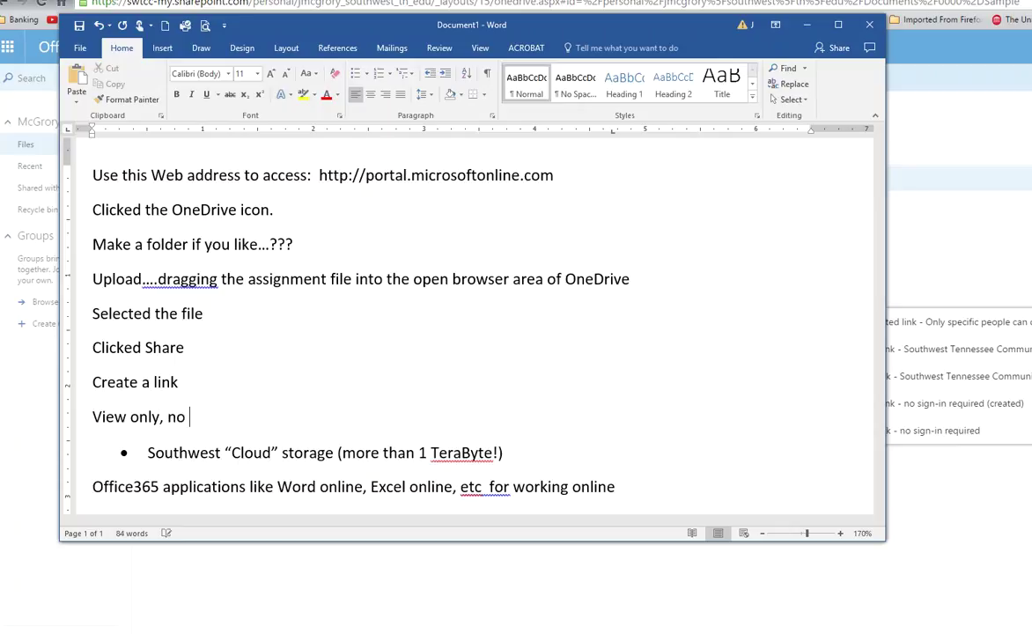
type("sign-in required")
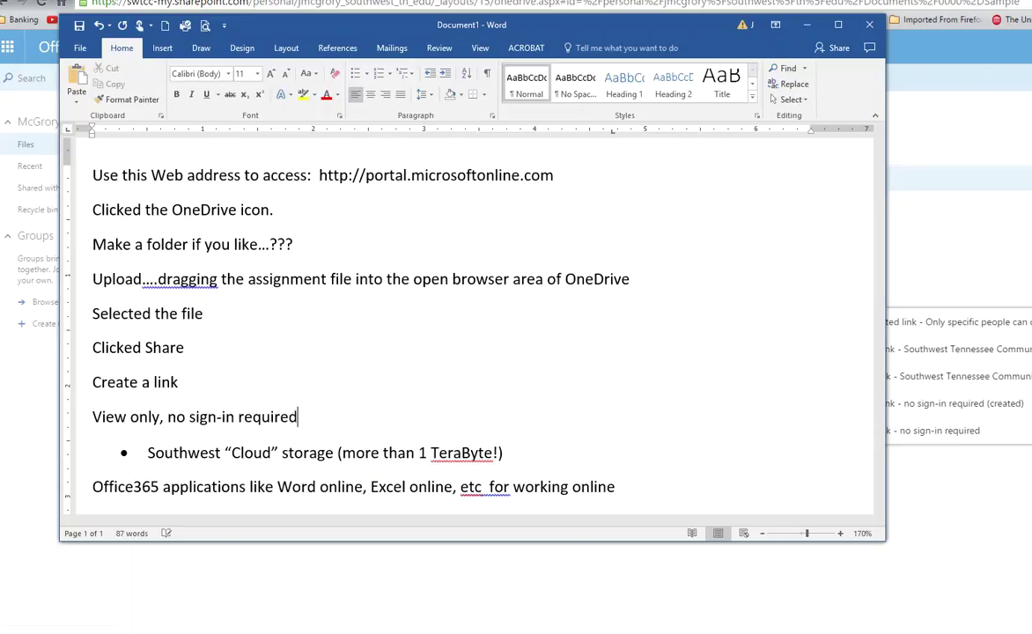
Step: Write a paragraph on submitting all files to the PAWS Dropbox, pasting the Bit.ly link into the Comment field
key("Return")
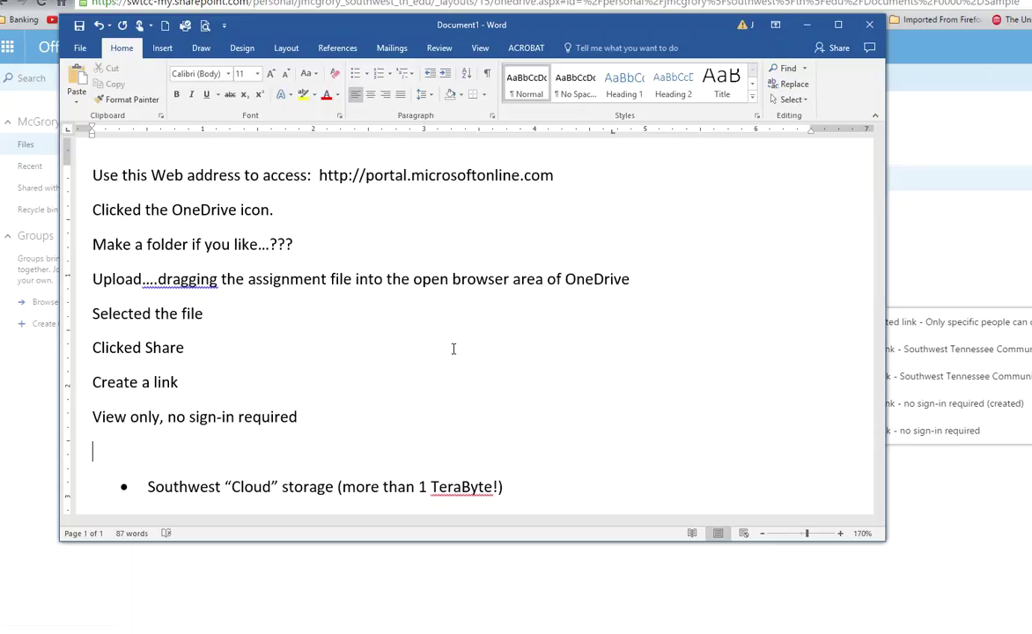
type("Return to your ir")
type("struc")
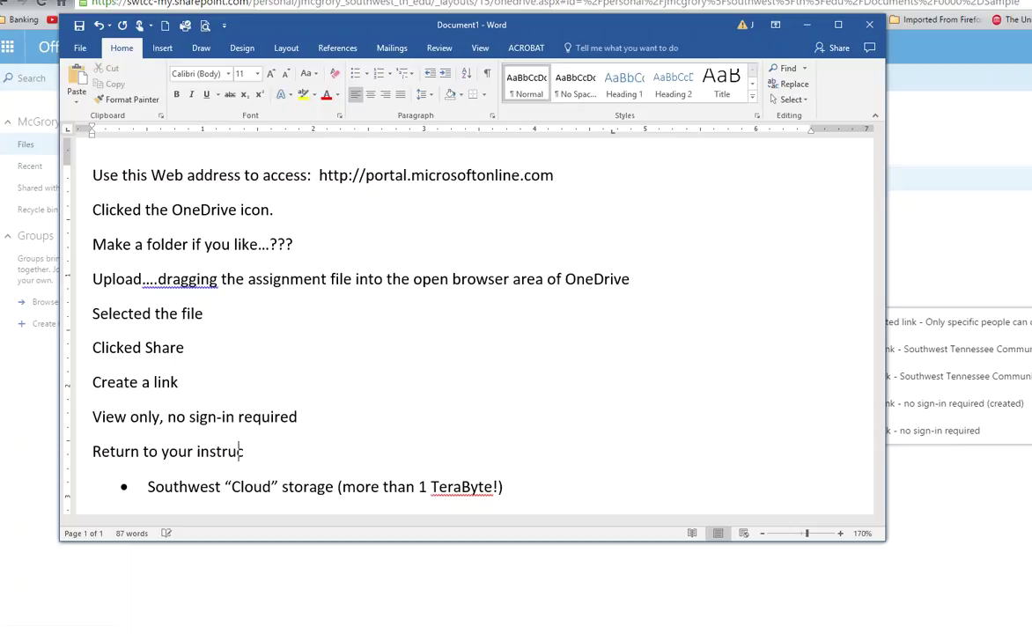
type("tion document and complete")
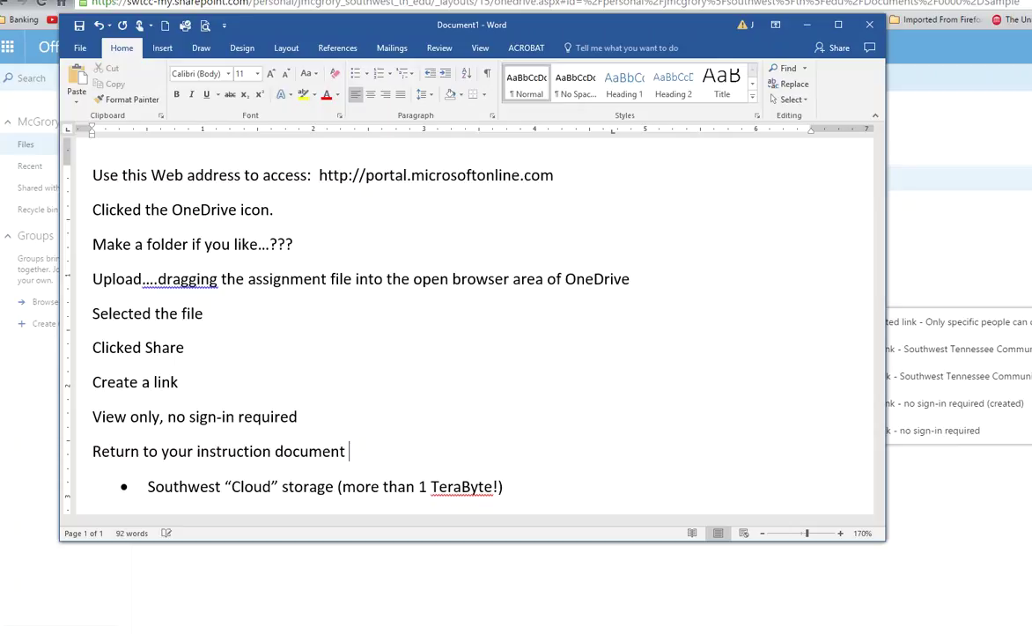
key("BackSpace")
key("BackSpace")
key("BackSpace")
key("BackSpace")
key("BackSpace")
key("BackSpace")
key("BackSpace")
key("BackSpace")
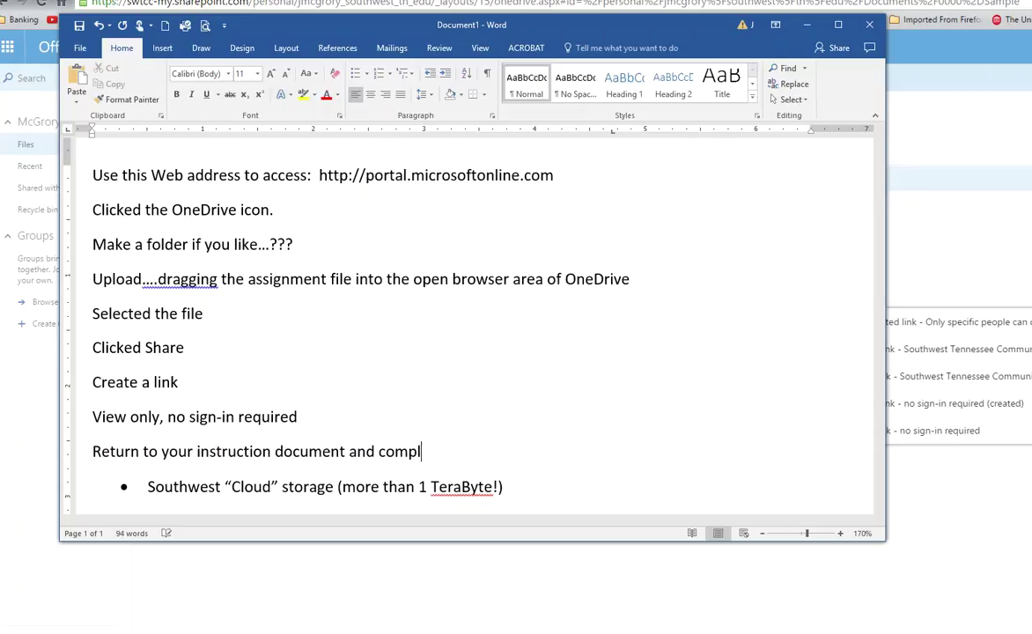
type("submit all")
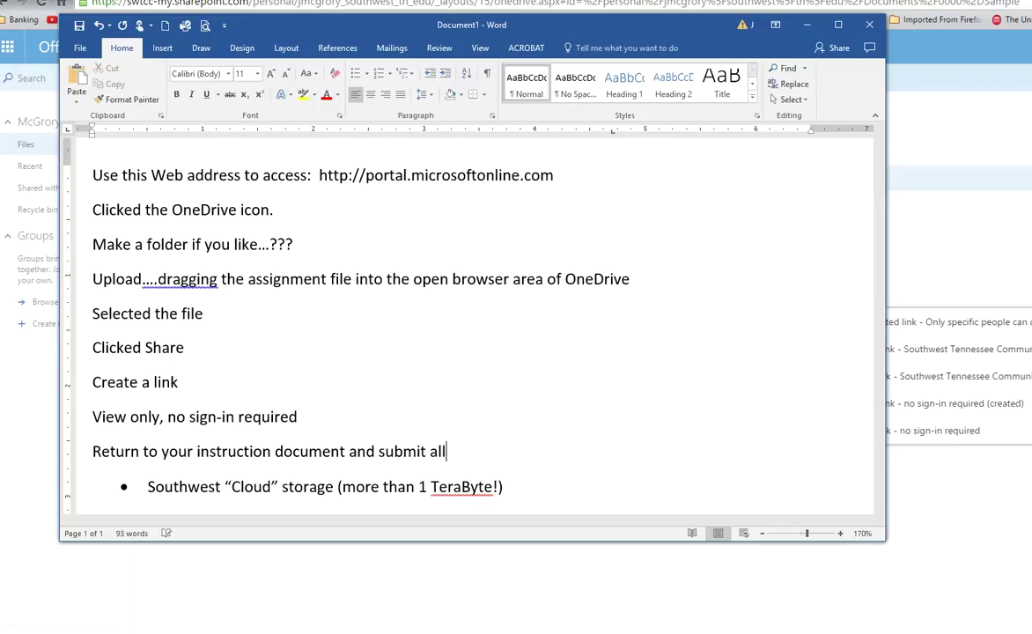
type(" files into the ")
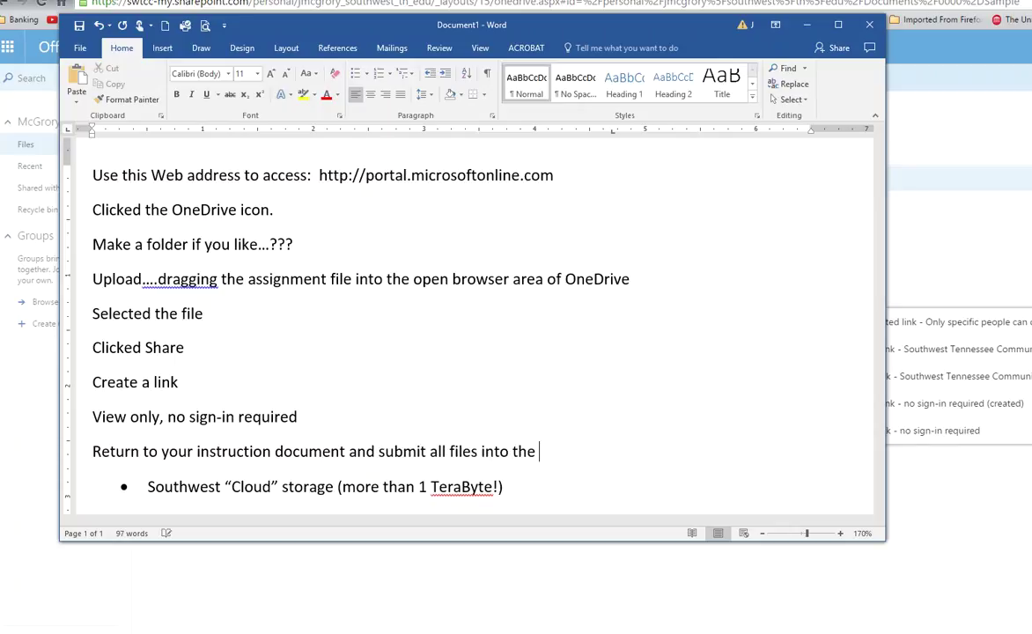
type("correct PAQ")
key("BackSpace")
type("WS ")
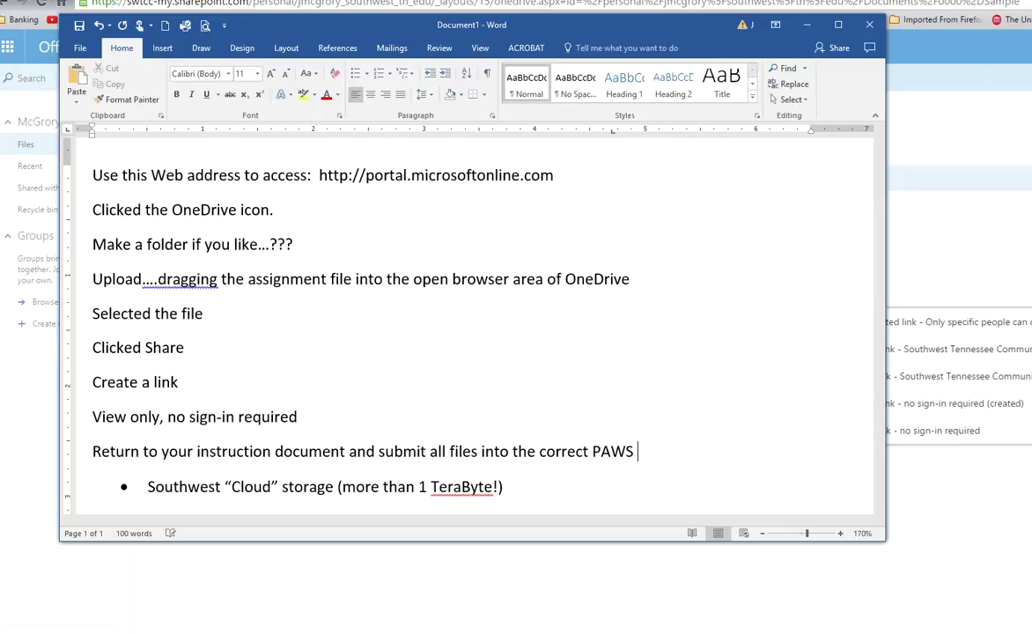
type("Dropbox.  You will ")
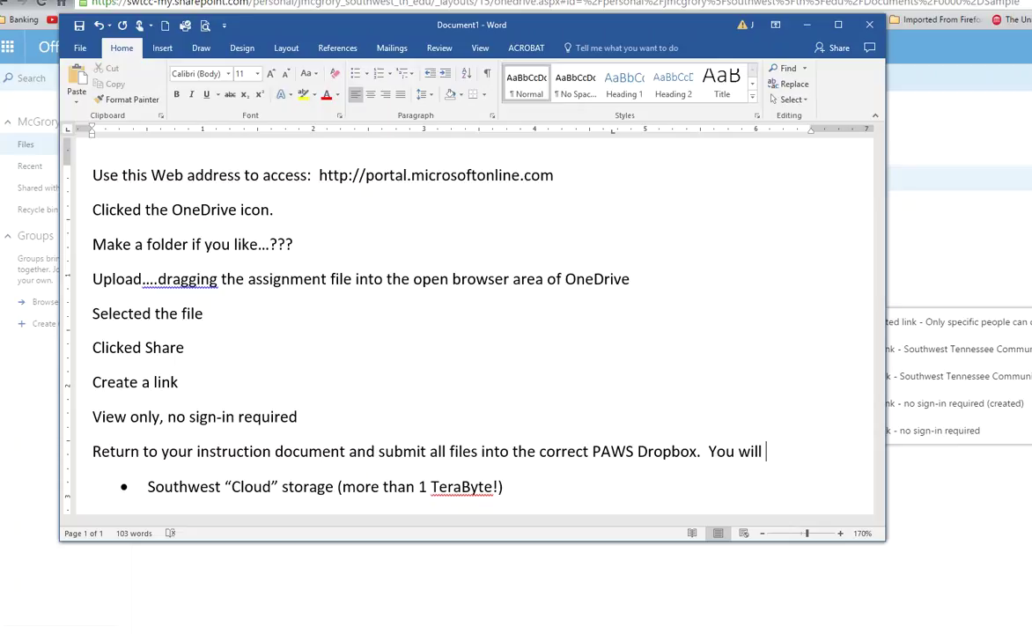
type("paste the")
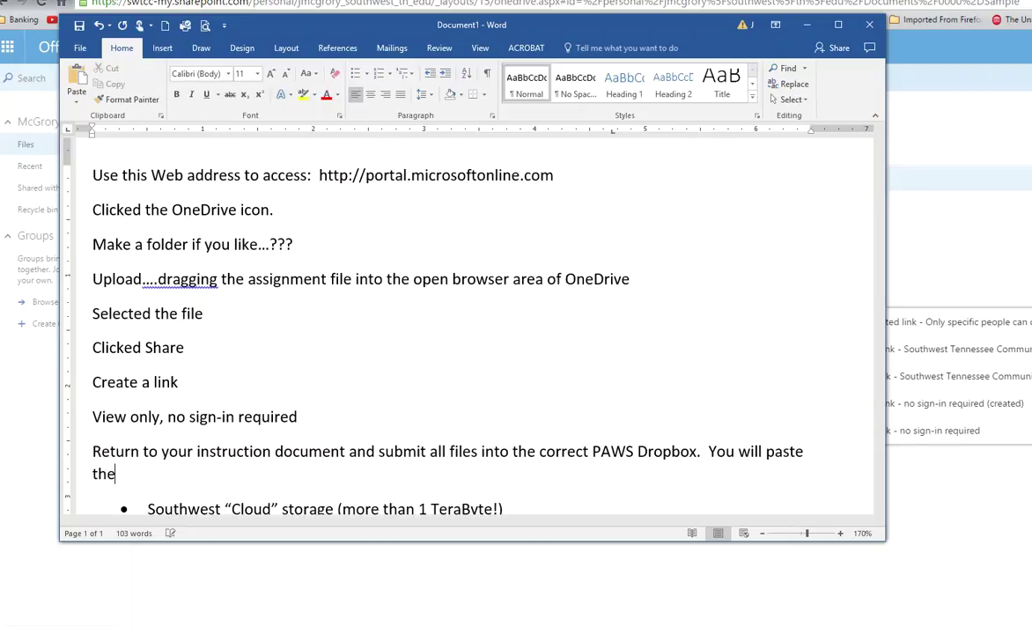
type(" shortened Bit.ly")
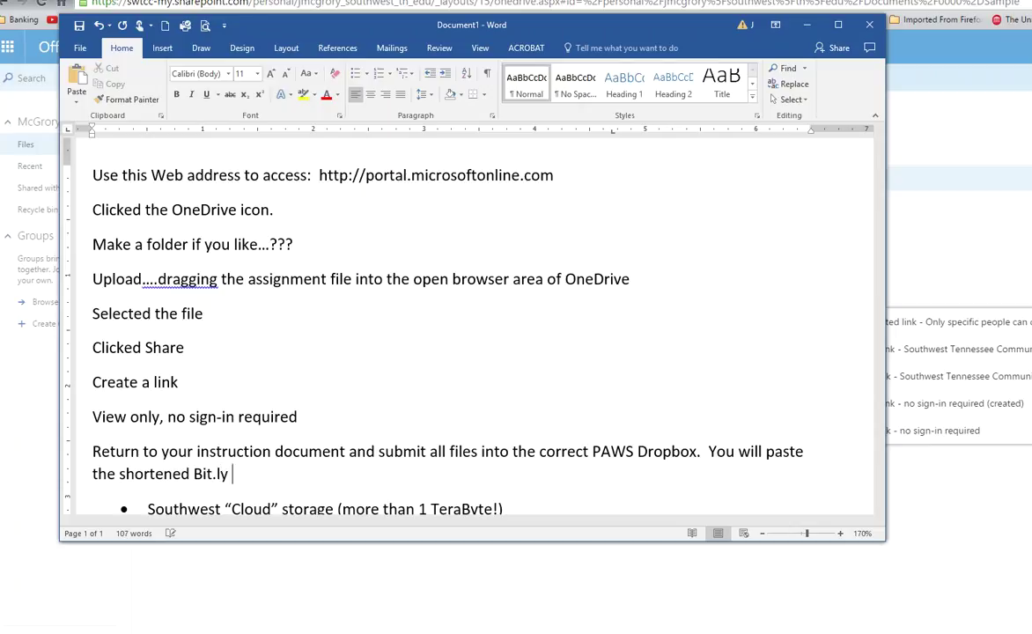
type(" link into the ")
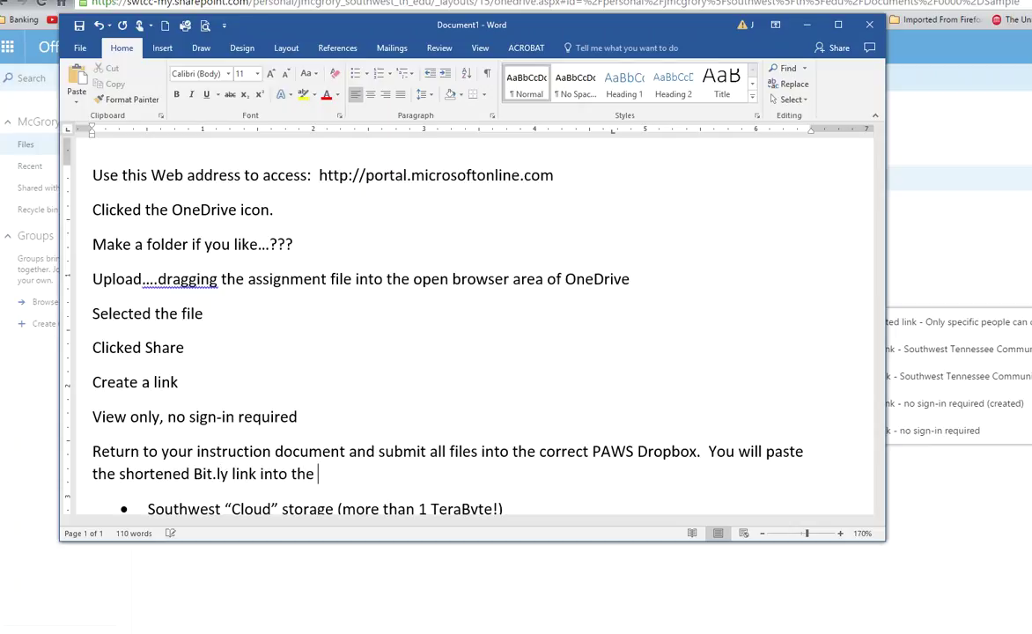
type("PAWS Comment fi")
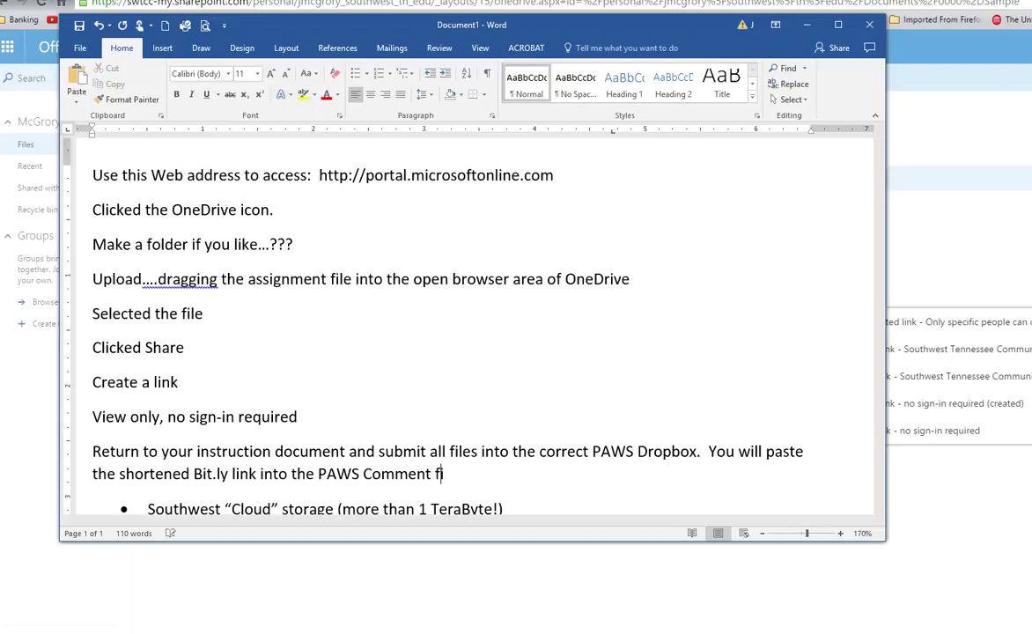
type("eld of the dropbo")
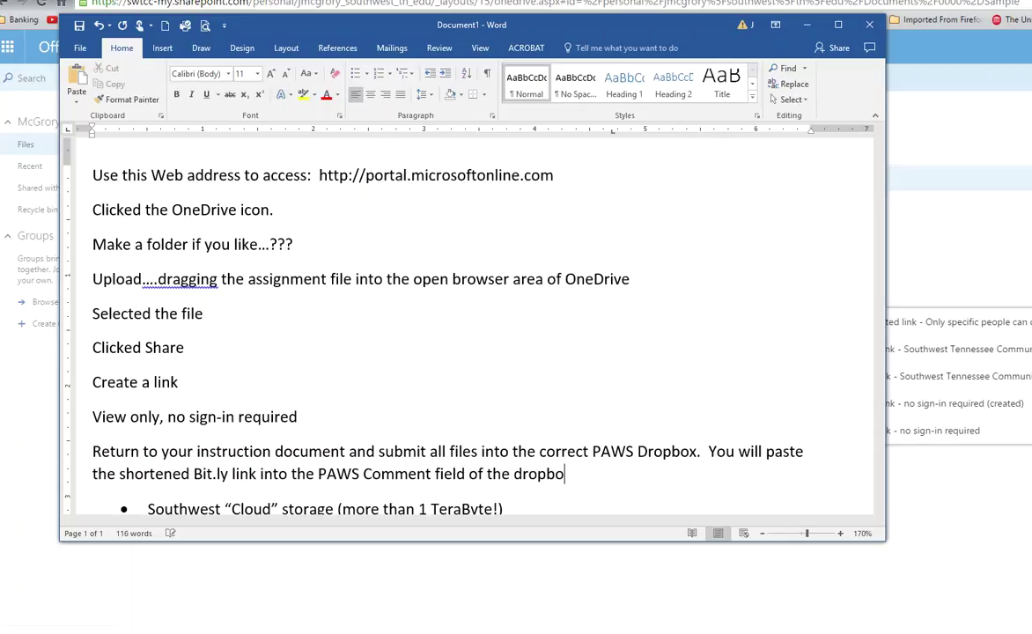
type("x (of course, you wil")
key("BackSpace")
key("BackSpace")
key("BackSpace")
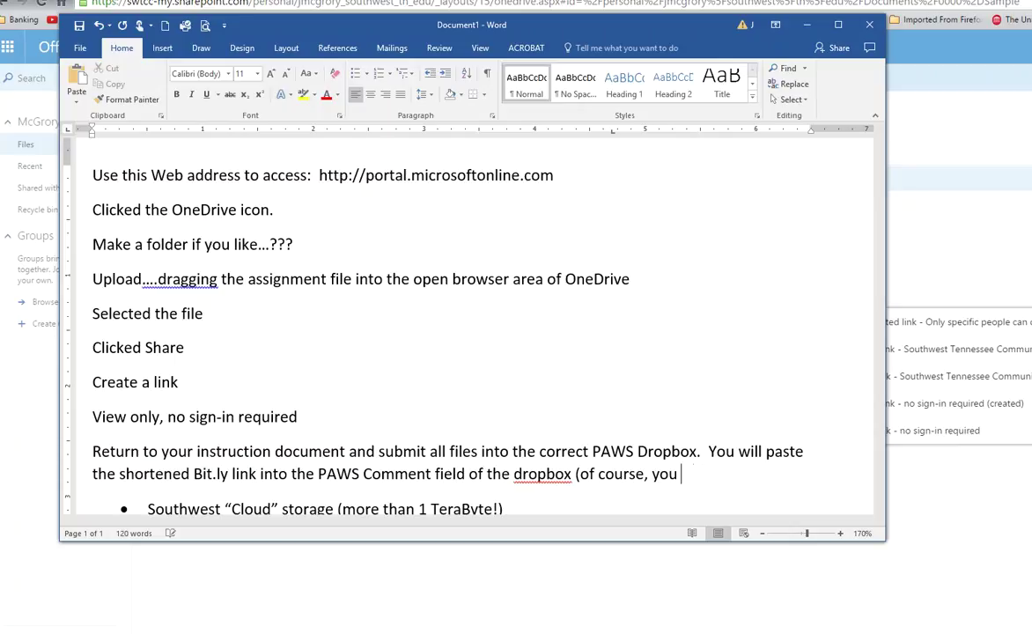
type("must also up")
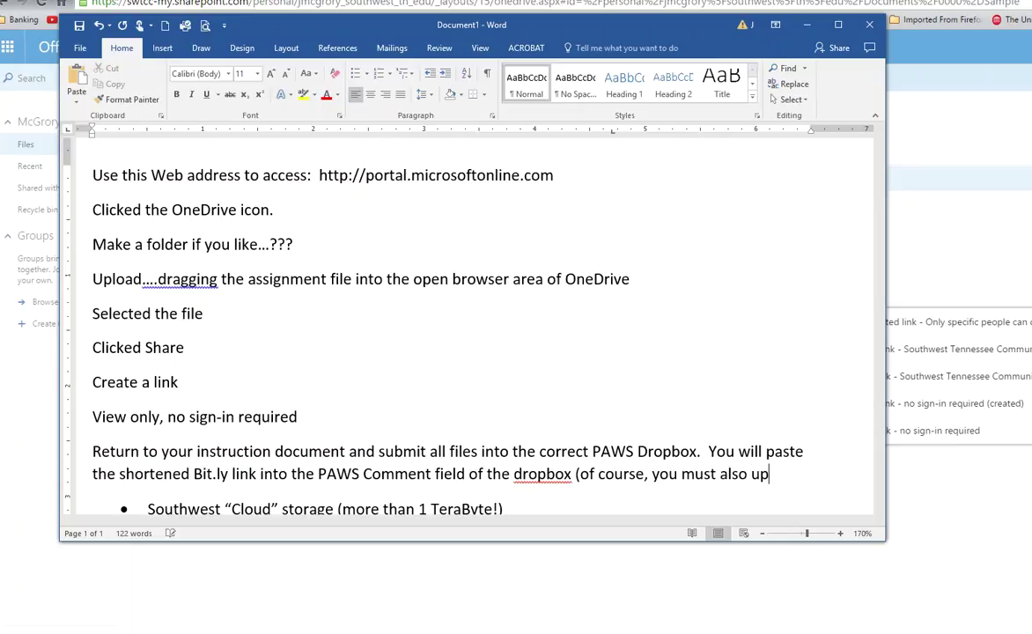
key("BackSpace")
key("BackSpace")
type("submit into ")
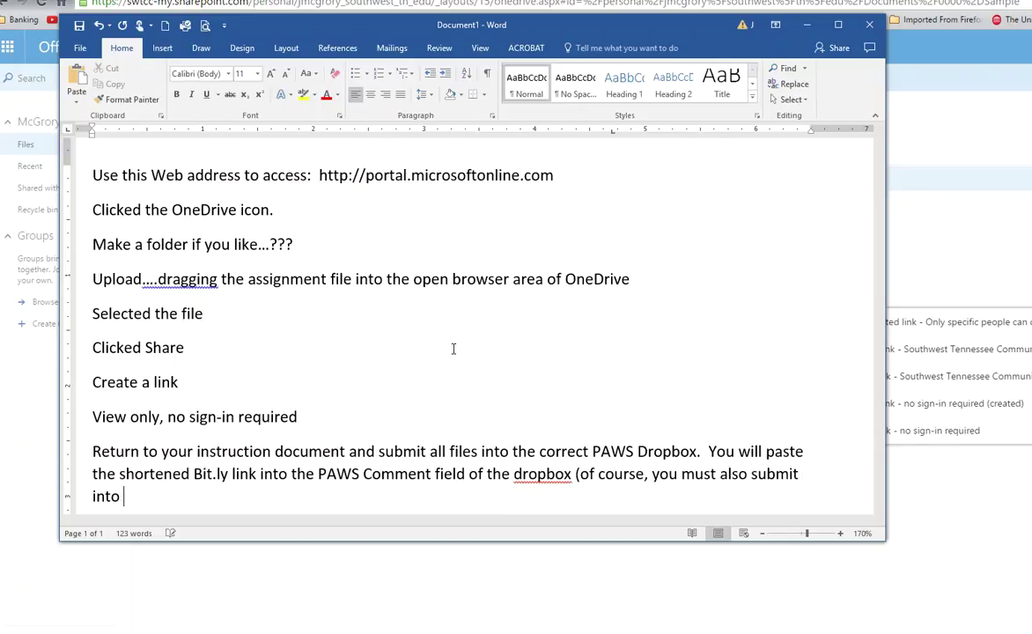
type("PAWS your assignment files)")
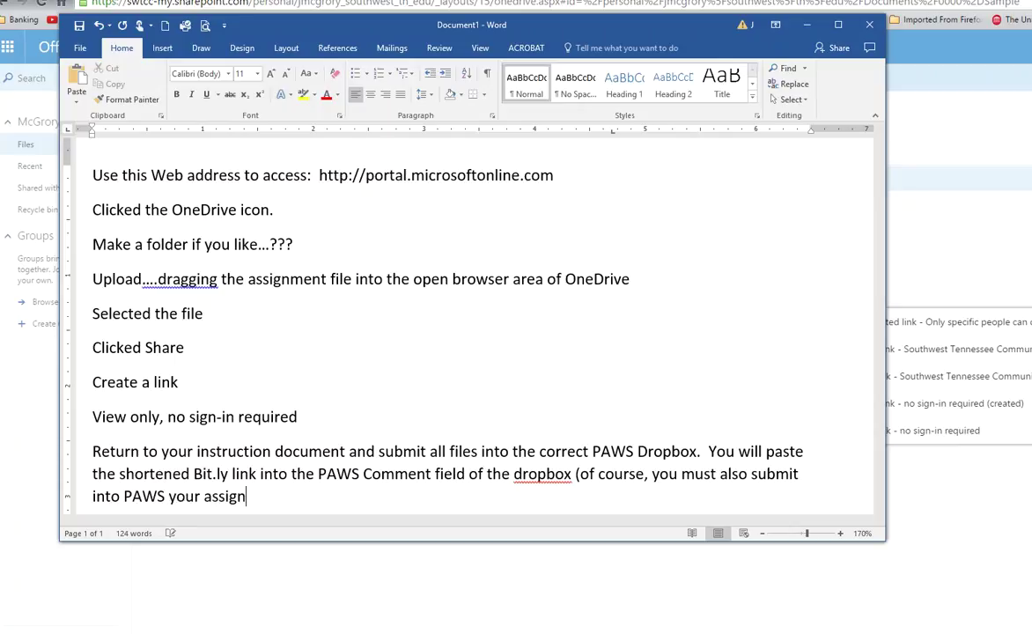